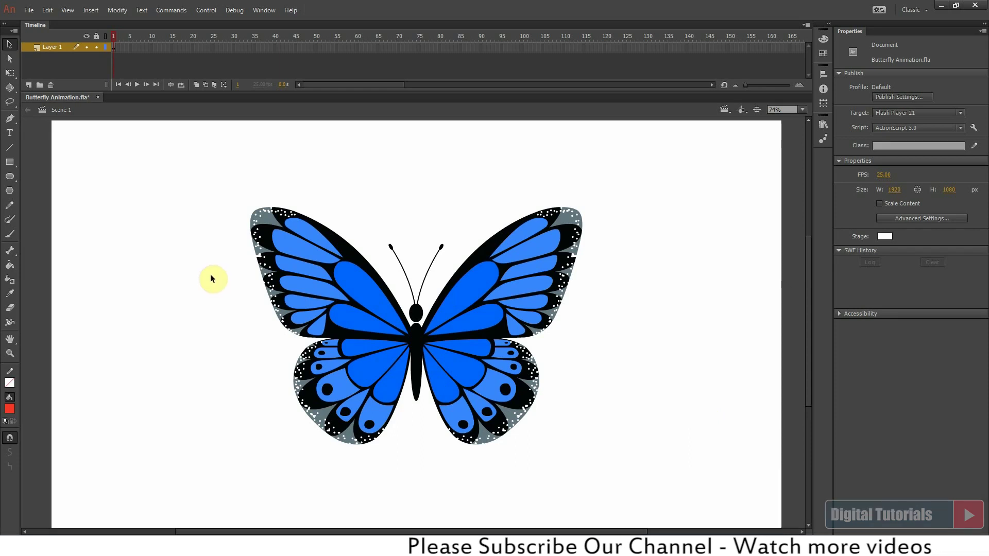
Convert the left wing group into a Graphic symbol named wing-1
{"action": "left_click", "coordinate": [499, 345]}
{"action": "left_click", "coordinate": [401, 437]}
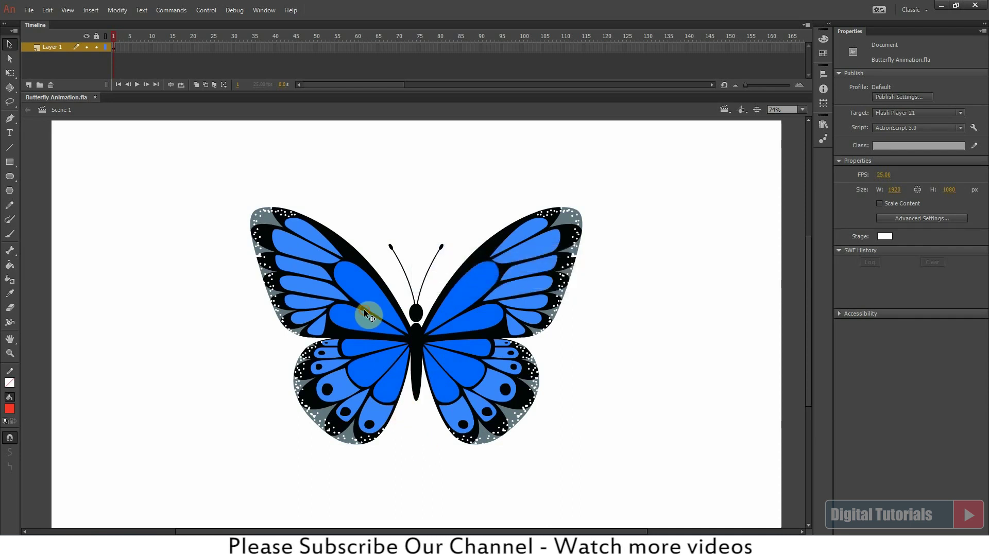
{"action": "left_click", "coordinate": [318, 304]}
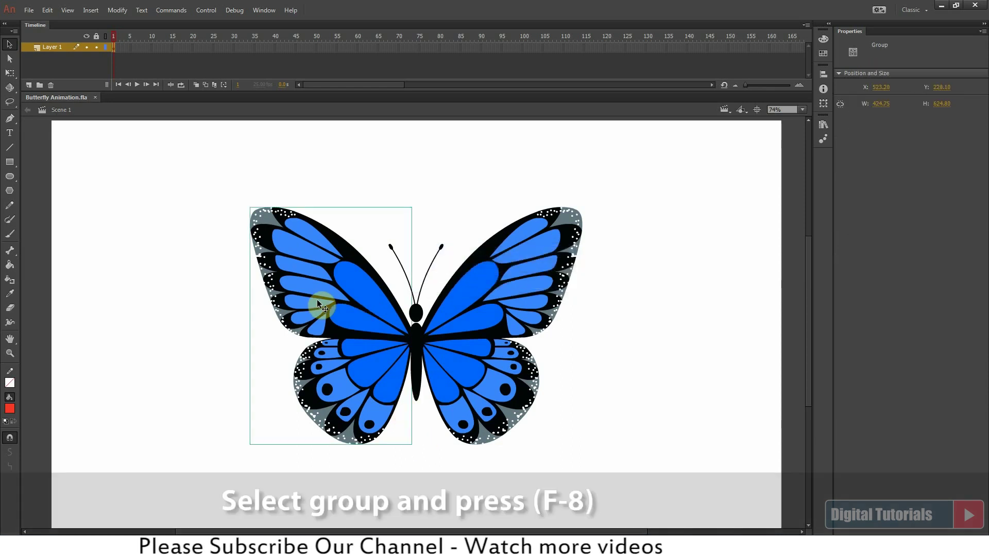
{"action": "key", "text": "F8"}
{"action": "type", "text": "wing"}
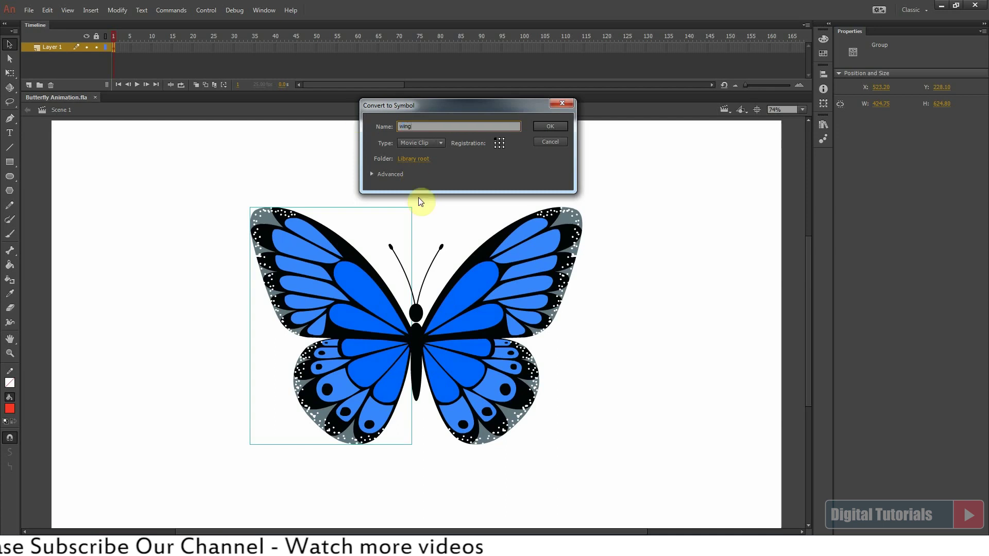
{"action": "type", "text": "-1"}
{"action": "left_click", "coordinate": [415, 142]}
{"action": "left_click", "coordinate": [415, 166]}
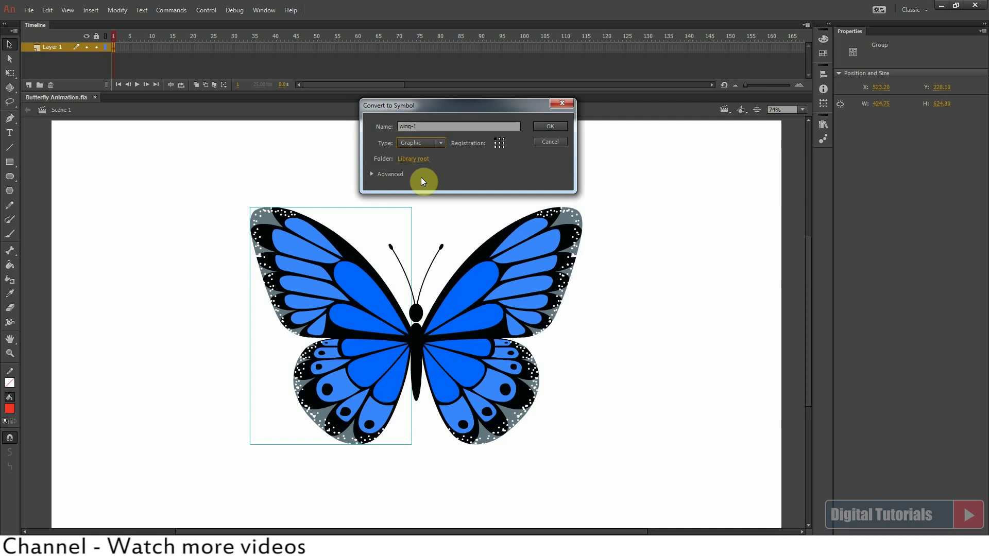
{"action": "left_click", "coordinate": [550, 127]}
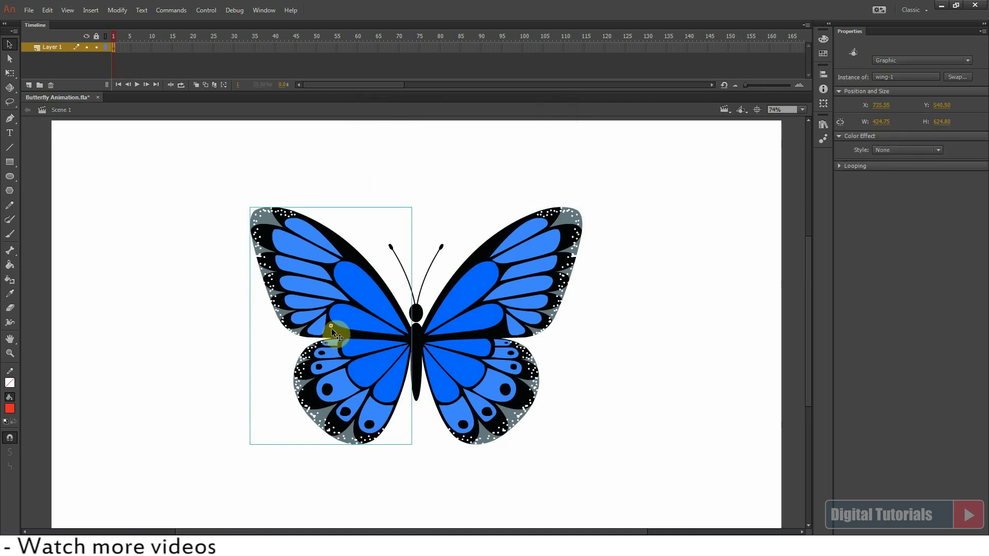
Move the wing-1 symbol's transformation point from its centre to where the wing joins the body
{"action": "left_click", "coordinate": [12, 70]}
{"action": "left_click_drag", "start_coordinate": [335, 332], "coordinate": [411, 338]}
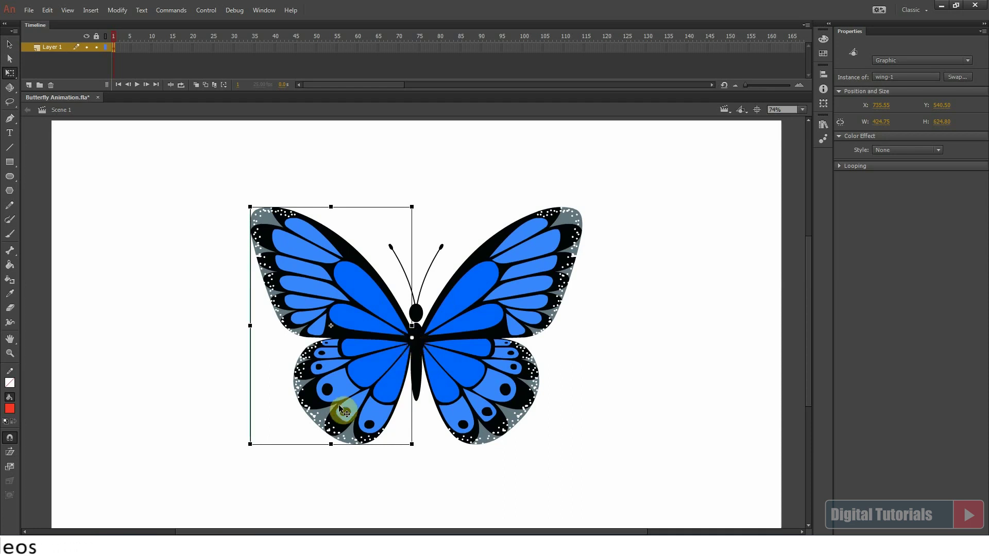
{"action": "left_click", "coordinate": [416, 460]}
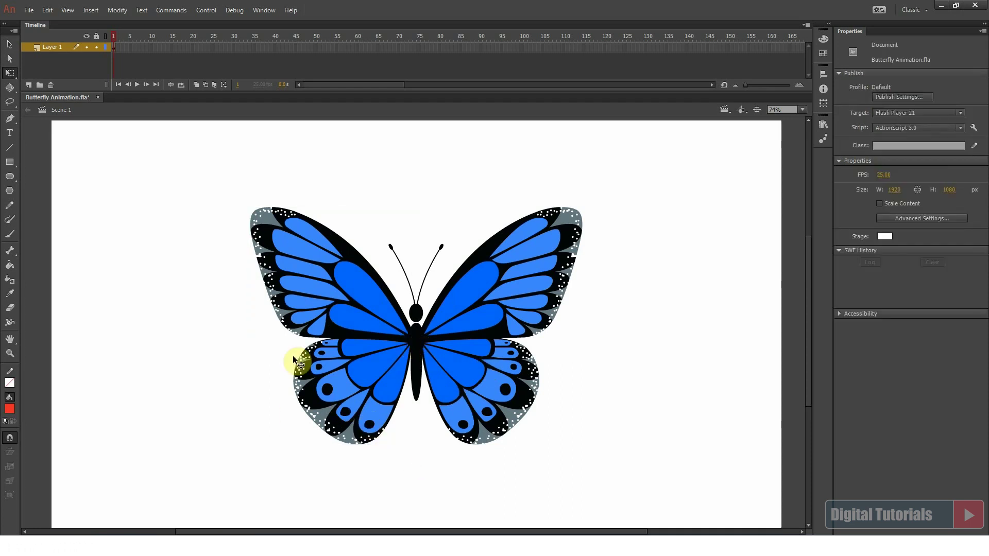
Compare the selection outline colours of the left wing symbol and the right wing group up close
{"action": "left_click", "coordinate": [321, 319]}
{"action": "left_click", "coordinate": [531, 211], "text": "shift"}
{"action": "left_click_drag", "start_coordinate": [374, 193], "coordinate": [455, 243]}
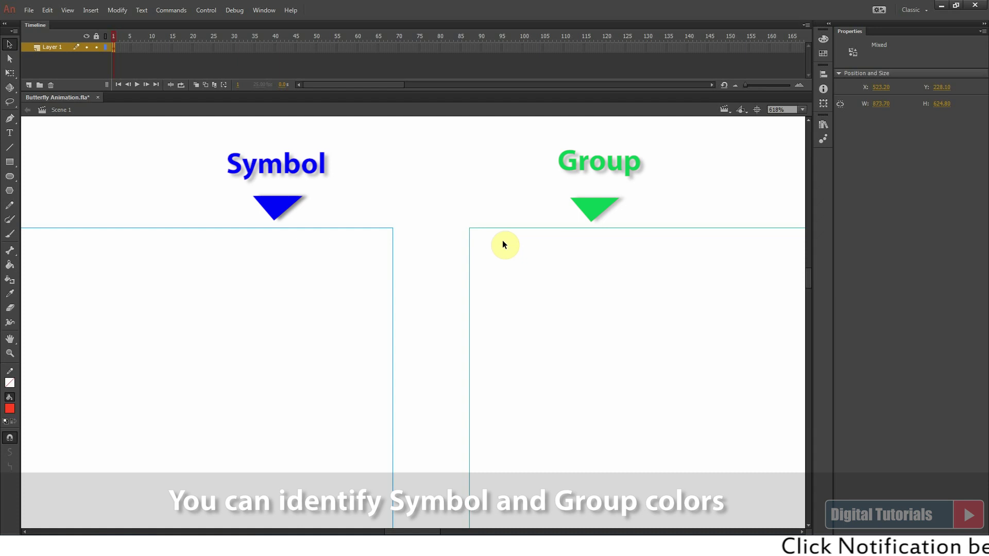
{"action": "key", "text": "ctrl+2"}
{"action": "left_click", "coordinate": [466, 225]}
Convert the right wing group into a Graphic symbol named wing-2
{"action": "left_click", "coordinate": [484, 278]}
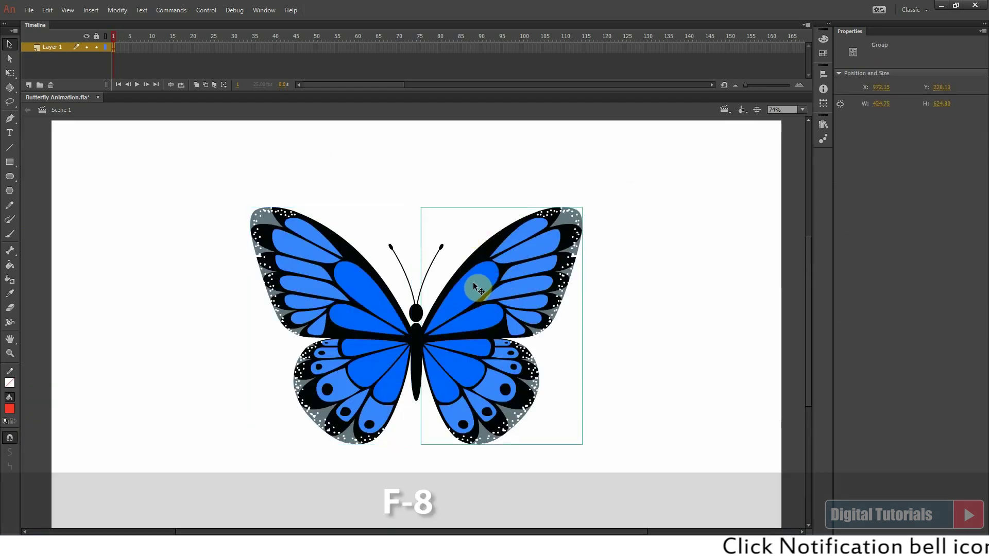
{"action": "key", "text": "F8"}
{"action": "type", "text": "wing-2"}
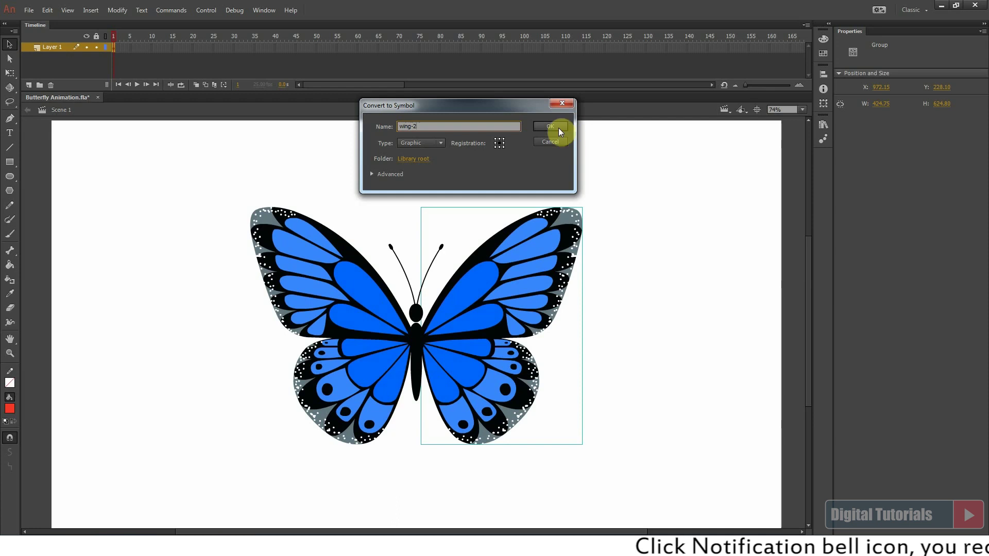
{"action": "left_click", "coordinate": [559, 130]}
Convert the butterfly's body group into a Graphic symbol named body
{"action": "left_click", "coordinate": [415, 309]}
{"action": "key", "text": "F8"}
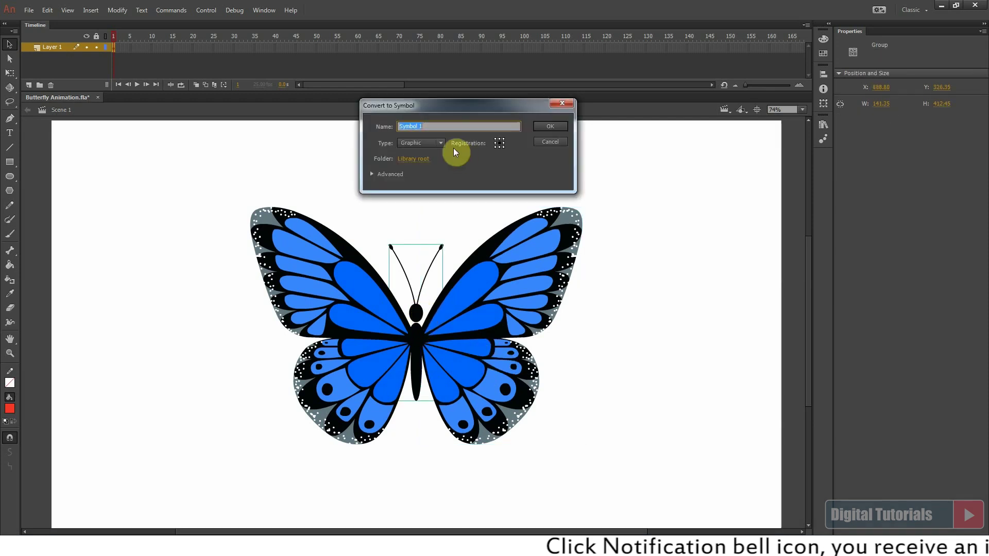
{"action": "type", "text": "body"}
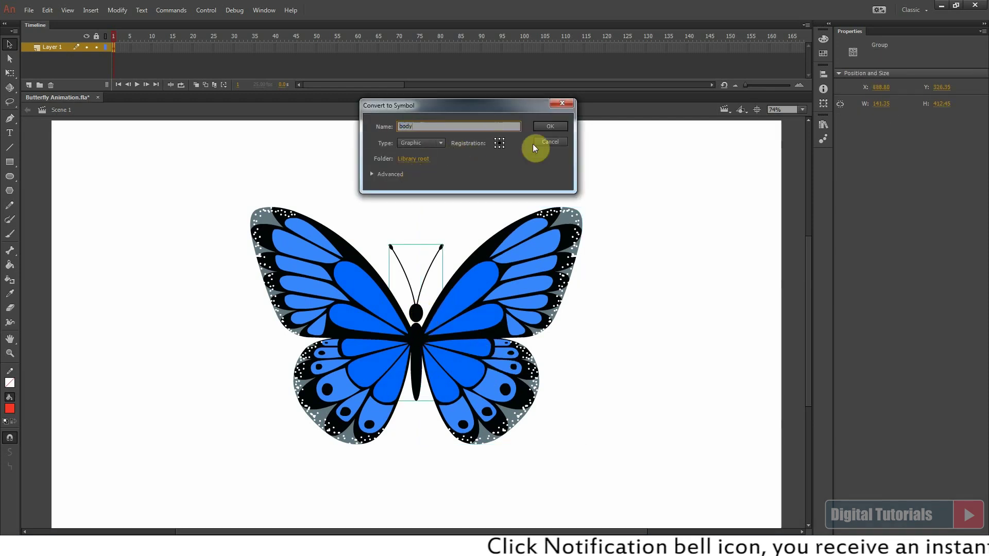
{"action": "left_click", "coordinate": [556, 125]}
{"action": "left_click", "coordinate": [421, 422]}
Cut the body symbol, add two new layers above Layer 1, and paste the body in place on the top layer
{"action": "left_click", "coordinate": [416, 336]}
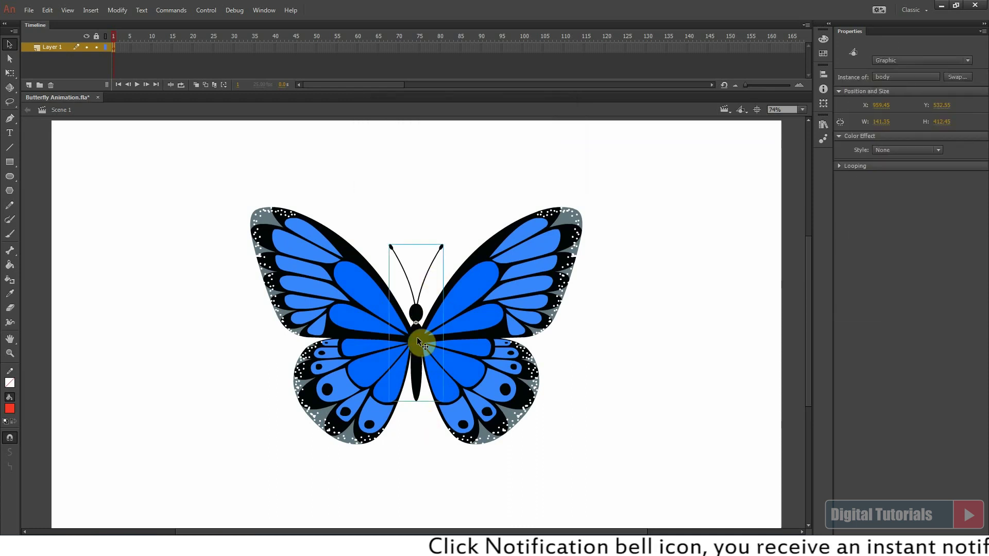
{"action": "key", "text": "ctrl+x"}
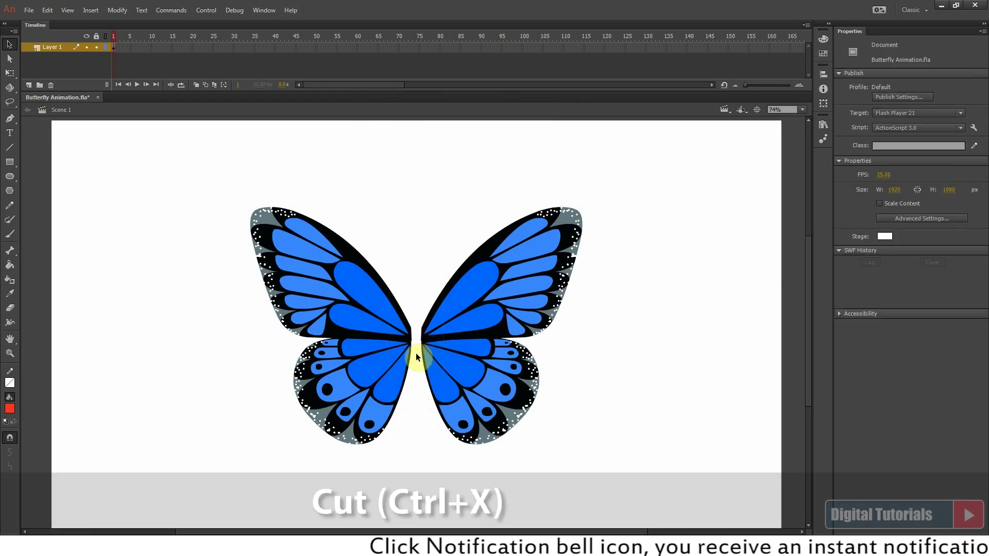
{"action": "left_click", "coordinate": [29, 85]}
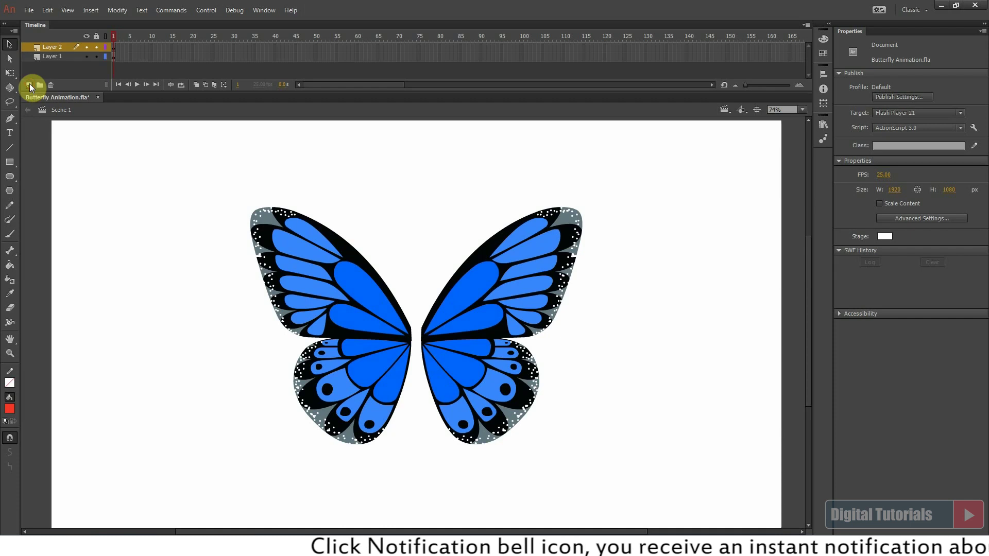
{"action": "left_click", "coordinate": [29, 85]}
{"action": "key", "text": "ctrl+shift+v"}
Rename the top layer, which holds the body symbol, as Body
{"action": "left_click", "coordinate": [51, 48]}
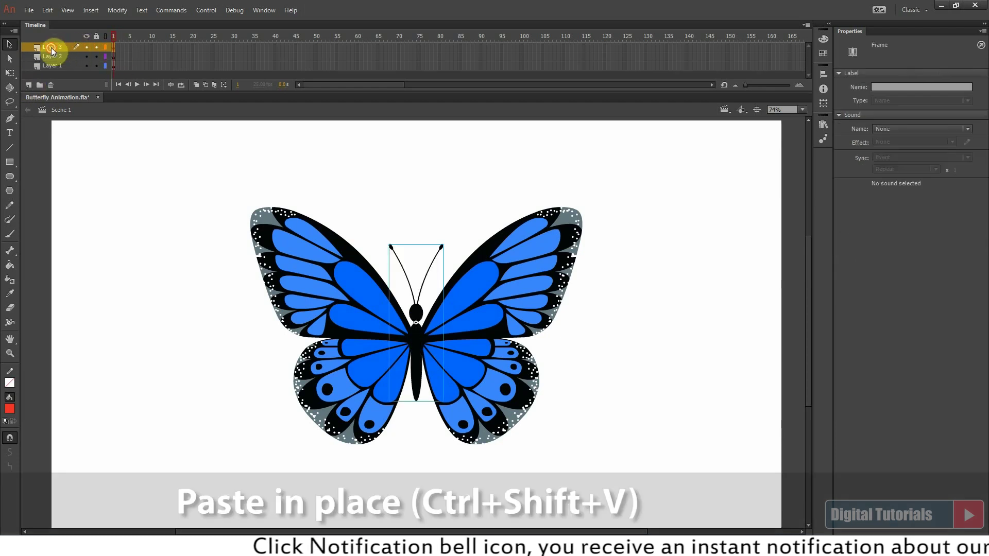
{"action": "type", "text": "Bod"}
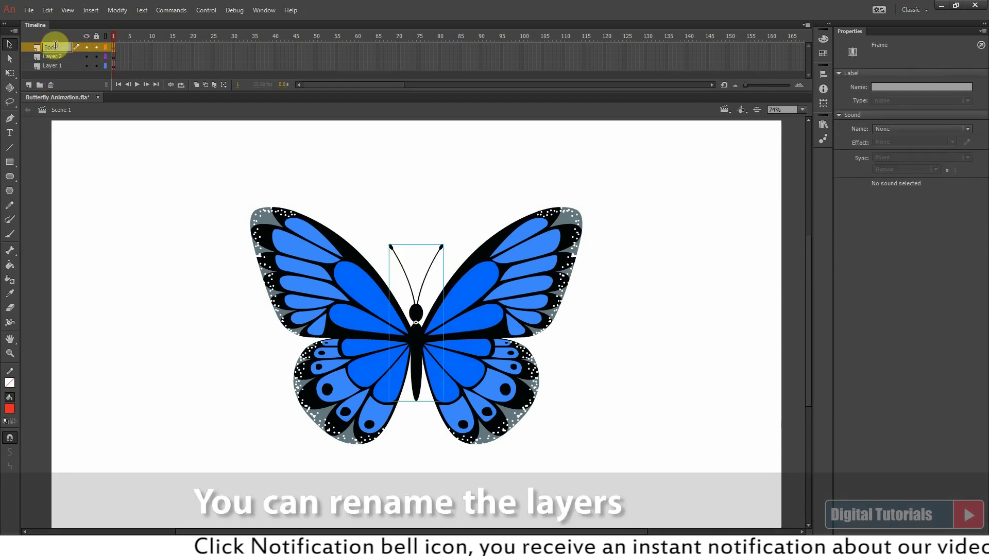
{"action": "type", "text": "y"}
Move the left wing symbol from Layer 1 to Layer 2, keeping it in place
{"action": "left_click", "coordinate": [52, 75]}
{"action": "left_click", "coordinate": [384, 356]}
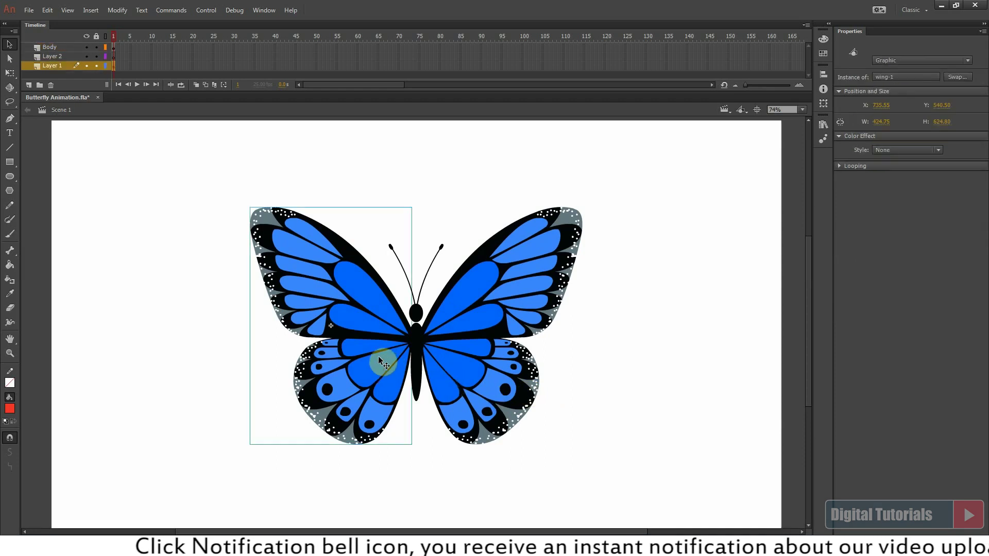
{"action": "key", "text": "ctrl+x"}
{"action": "left_click", "coordinate": [114, 57]}
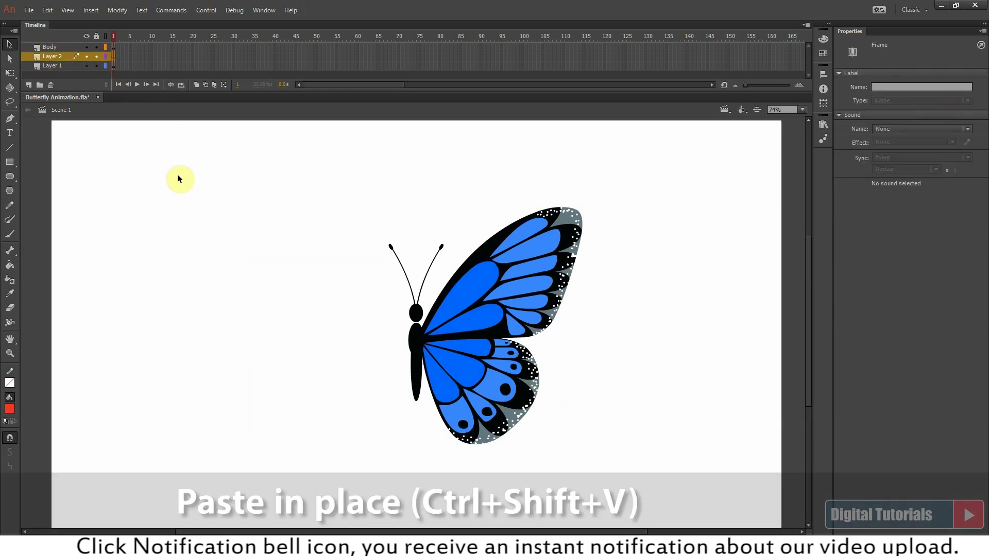
{"action": "key", "text": "ctrl+shift+v"}
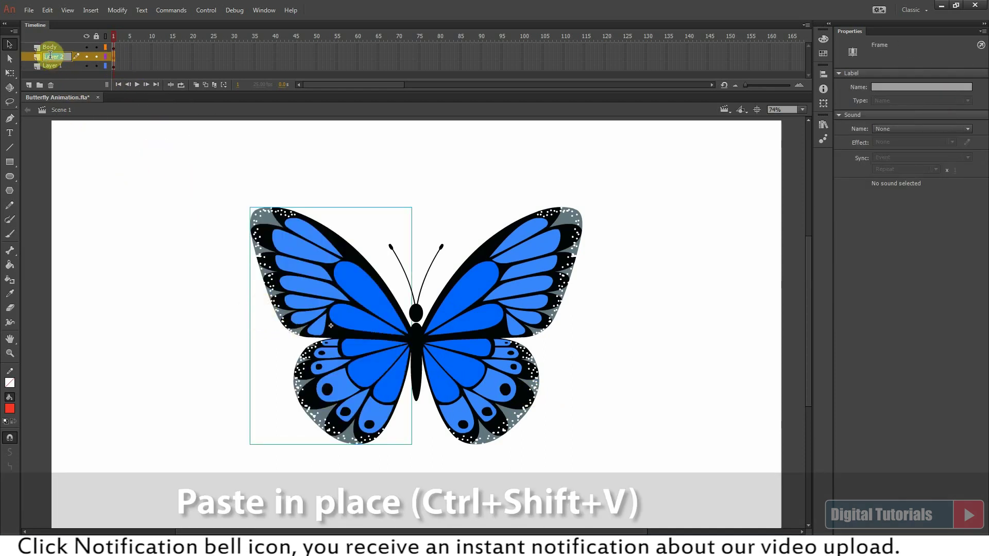
Rename the left wing's layer as wing-1 and the right wing's layer as wing-2
{"action": "type", "text": "wing-1"}
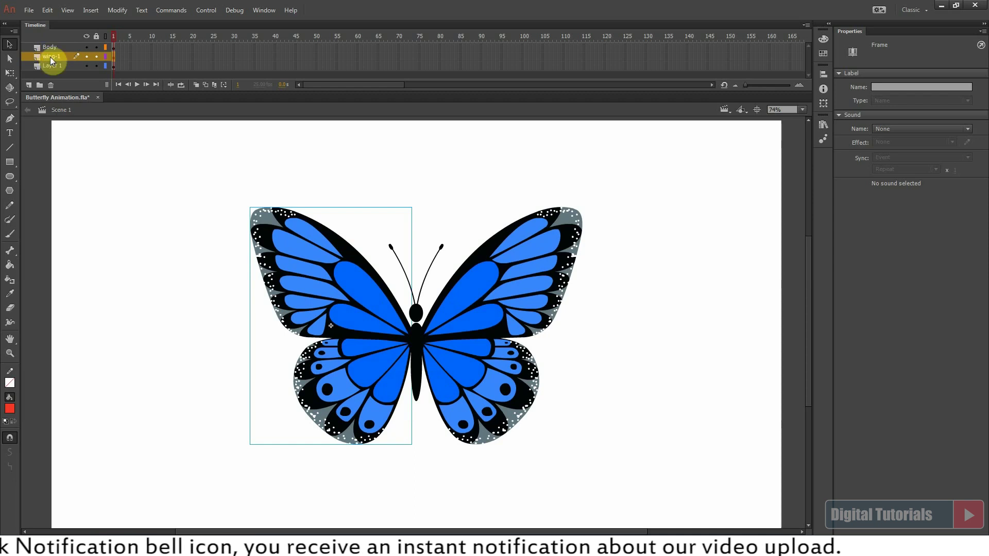
{"action": "left_click", "coordinate": [473, 327]}
{"action": "left_click", "coordinate": [50, 67]}
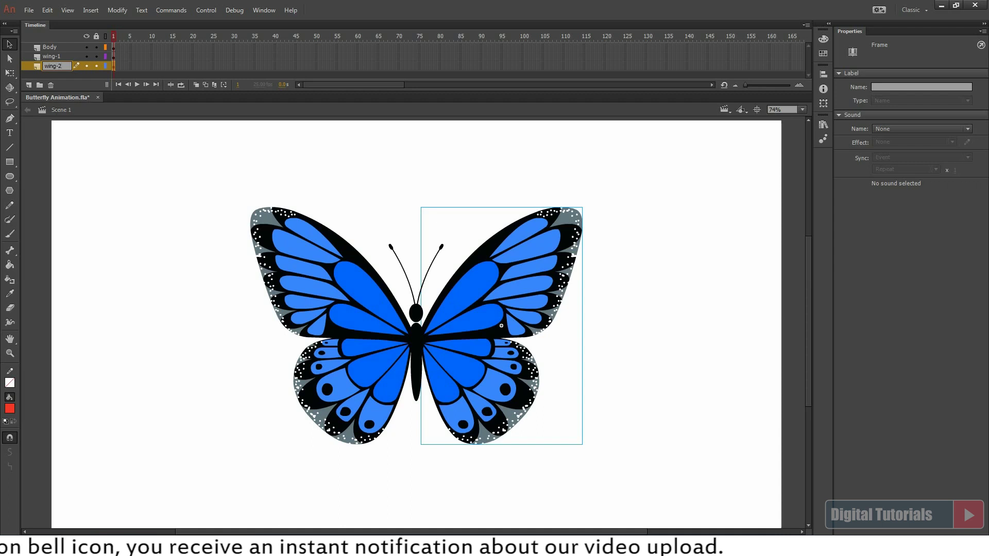
Check that each butterfly part sits on its own layer by selecting all parts and toggling the wing layers' visibility
{"action": "left_click_drag", "start_coordinate": [588, 375], "coordinate": [132, 368]}
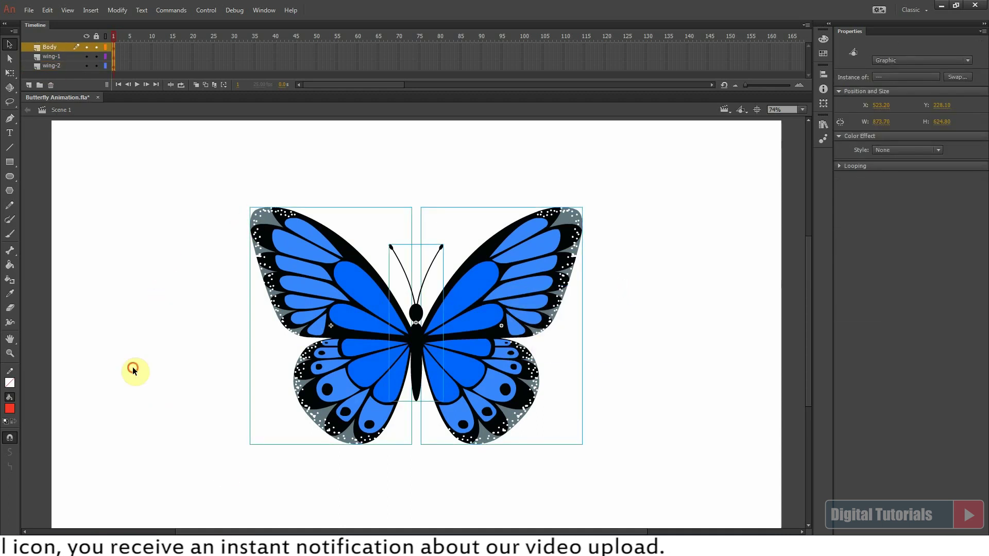
{"action": "left_click", "coordinate": [132, 368]}
{"action": "left_click", "coordinate": [86, 55]}
{"action": "left_click", "coordinate": [86, 65]}
{"action": "left_click", "coordinate": [86, 64]}
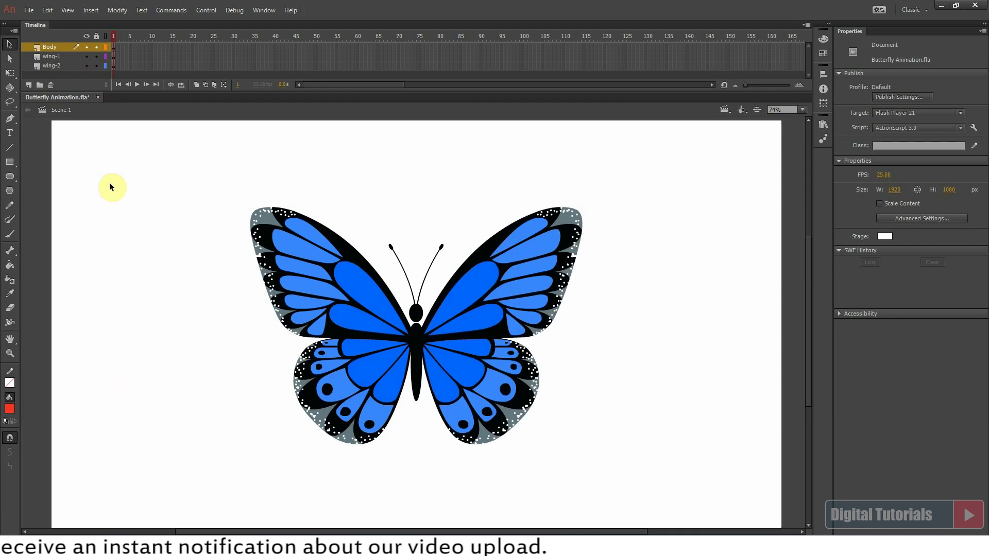
Extend the Body, wing-1 and wing-2 layers to frame 20
{"action": "left_click_drag", "start_coordinate": [189, 68], "coordinate": [110, 45]}
{"action": "key", "text": "F5"}
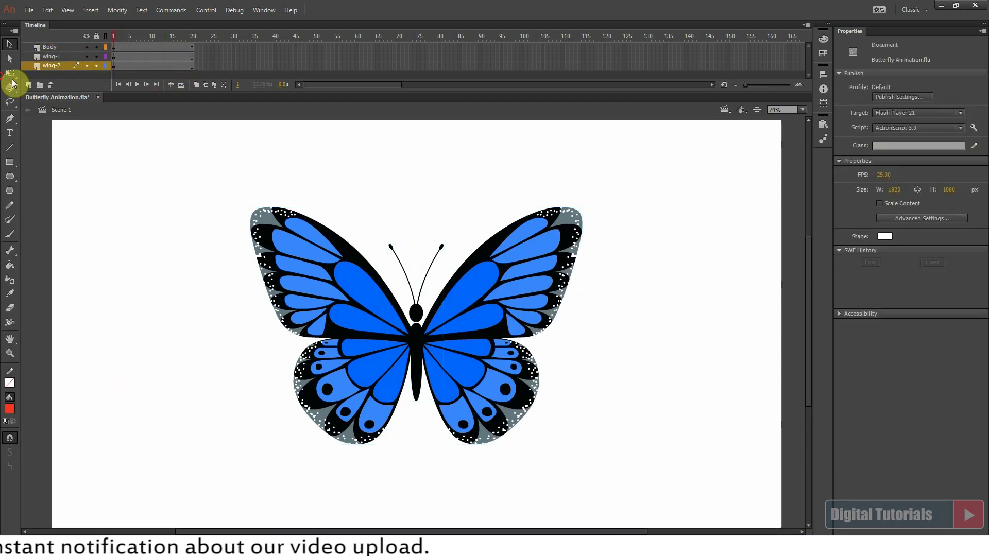
Move the wing-2 symbol's transformation point to where the right wing joins the body
{"action": "left_click", "coordinate": [135, 84]}
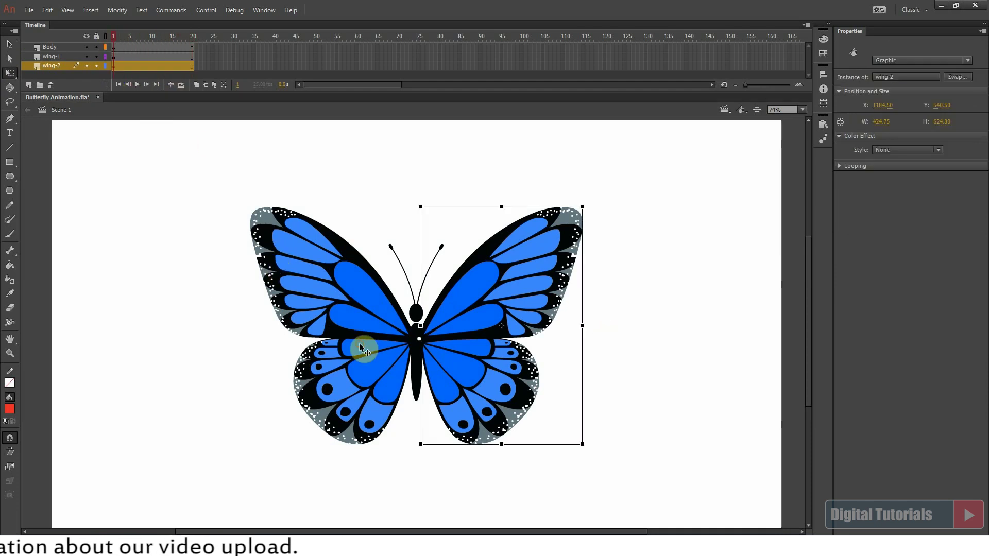
{"action": "left_click", "coordinate": [362, 346]}
{"action": "left_click", "coordinate": [420, 374]}
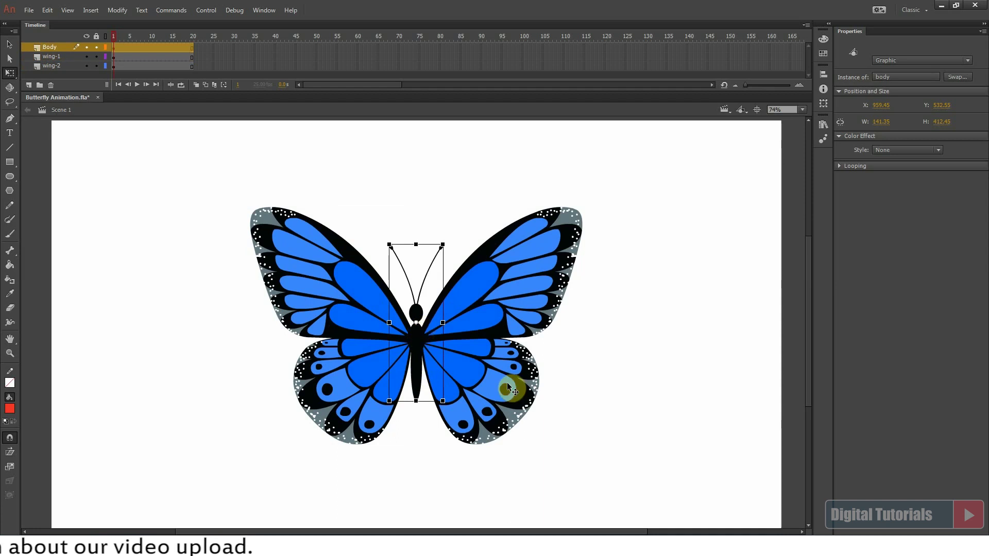
Insert keyframes at frame 10 on the Body, wing-1 and wing-2 layers
{"action": "left_click", "coordinate": [153, 47]}
{"action": "key", "text": "F6"}
{"action": "left_click", "coordinate": [151, 56]}
{"action": "key", "text": "F6"}
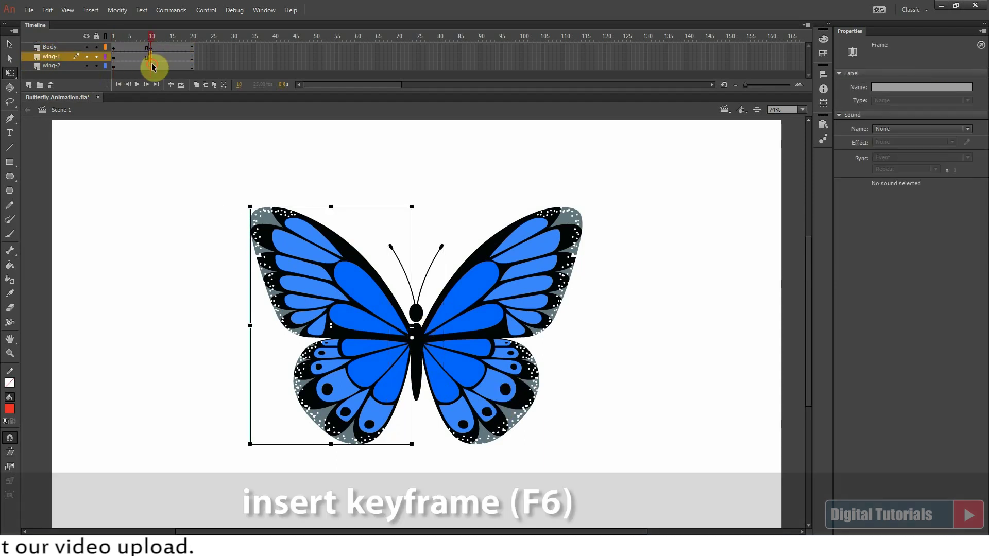
{"action": "left_click", "coordinate": [152, 66]}
{"action": "key", "text": "F6"}
Insert keyframes at frame 5 on all three layers, and add one frame ahead of them to shift them to frame 6
{"action": "left_click", "coordinate": [107, 48]}
{"action": "left_click_drag", "start_coordinate": [134, 48], "coordinate": [131, 65]}
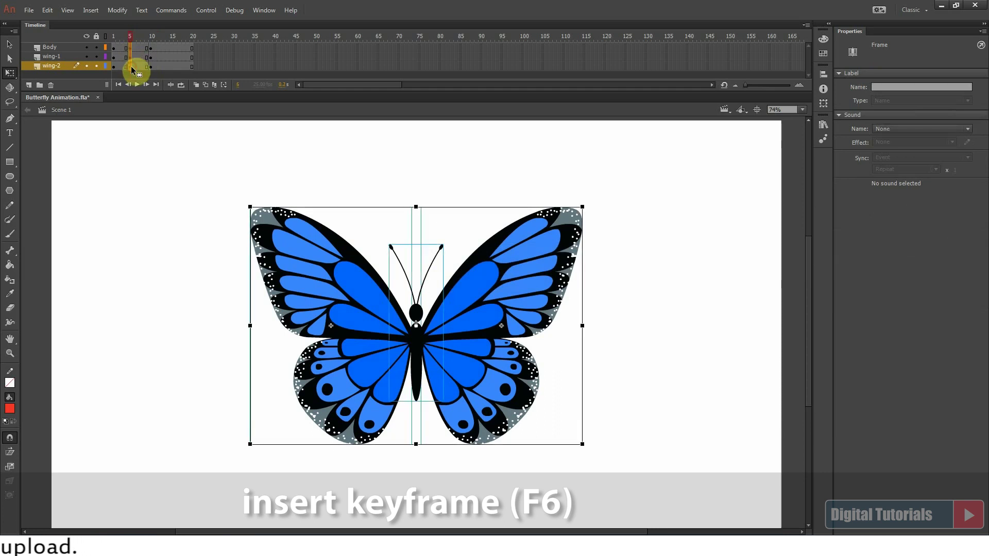
{"action": "left_click_drag", "start_coordinate": [128, 32], "coordinate": [125, 35]}
{"action": "key", "text": "F5"}
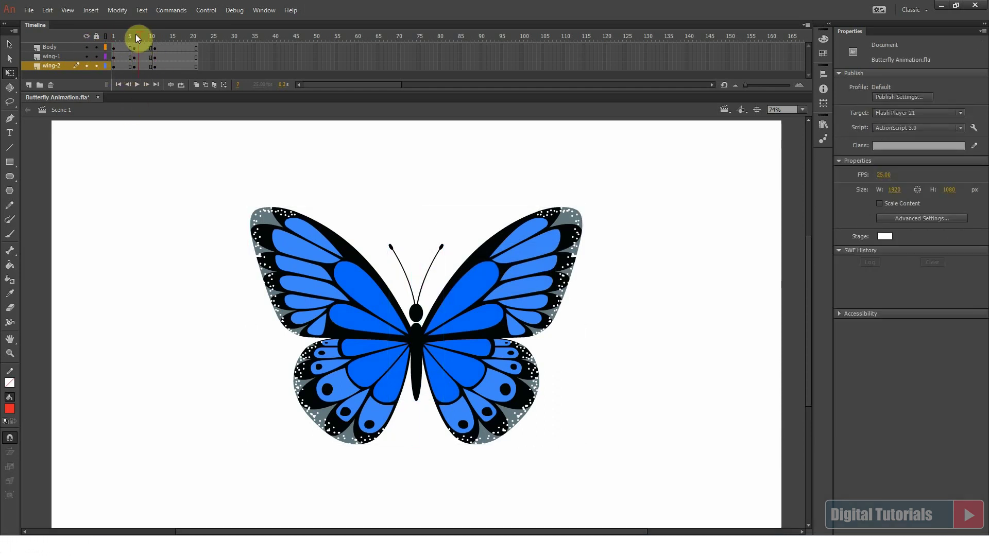
At the frame 6 keyframe, squash the left wing toward the body to about 146 px wide and scale it down slightly
{"action": "left_click", "coordinate": [291, 340]}
{"action": "left_click_drag", "start_coordinate": [249, 324], "coordinate": [355, 326]}
{"action": "key", "text": "ctrl+alt+s"}
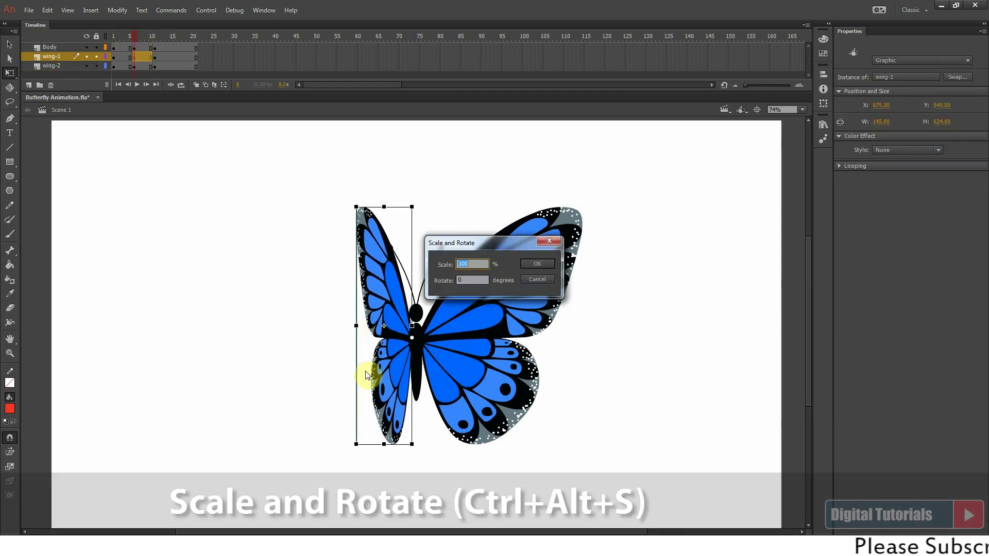
{"action": "key", "text": "Escape"}
Squash the right wing toward the body at frame 6 and scale it down to about 96 by 562 px
{"action": "left_click", "coordinate": [464, 375]}
{"action": "left_click_drag", "start_coordinate": [585, 326], "coordinate": [456, 326]}
{"action": "key", "text": "ctrl+alt+s"}
{"action": "key", "text": "Escape"}
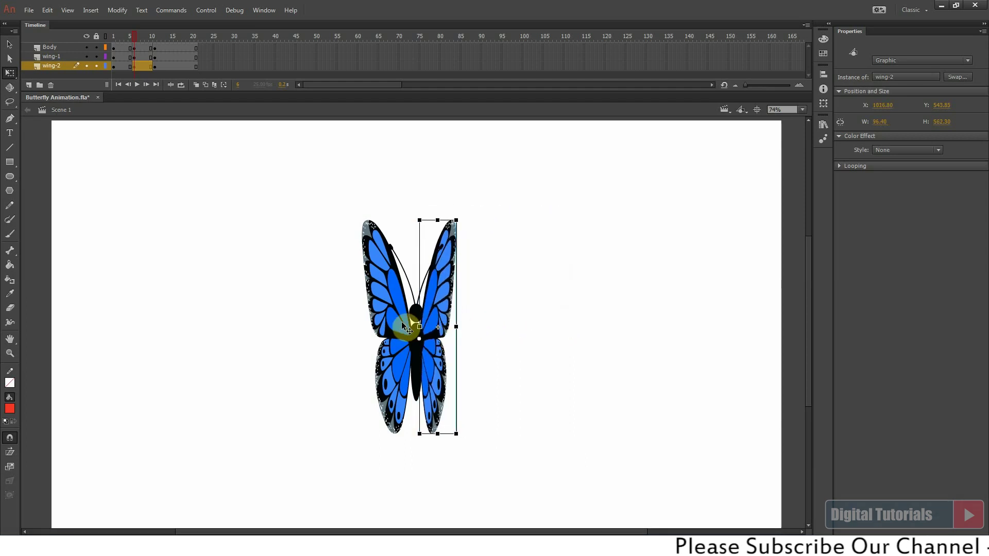
Narrow the left wing slightly more at frame 6 to balance it with the right wing
{"action": "left_click", "coordinate": [400, 323]}
{"action": "left_click_drag", "start_coordinate": [361, 327], "coordinate": [367, 327]}
{"action": "left_click_drag", "start_coordinate": [123, 38], "coordinate": [138, 38]}
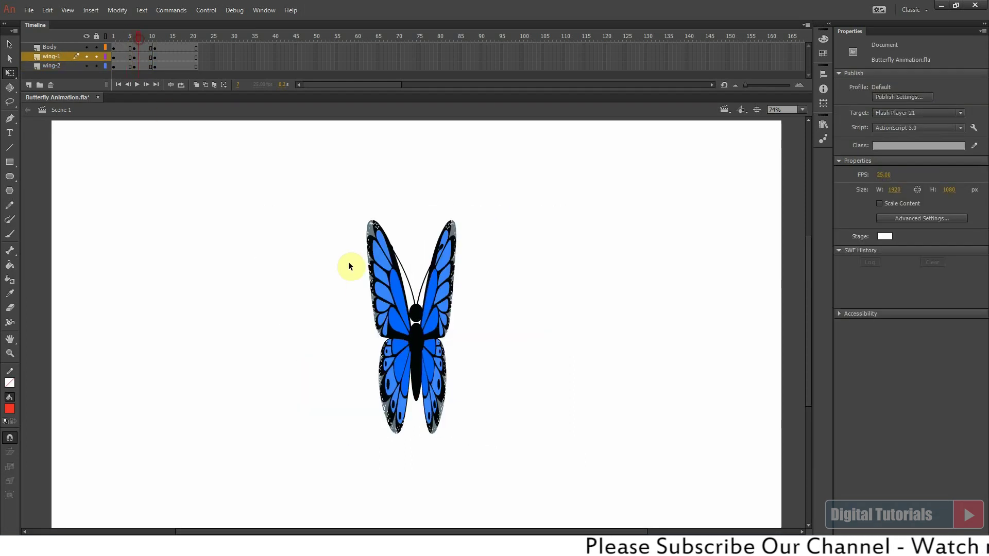
Scale the body up to about 155 by 454 px at the folded-wing keyframe
{"action": "left_click", "coordinate": [421, 360]}
{"action": "key", "text": "ctrl+alt+s"}
{"action": "key", "text": "Escape"}
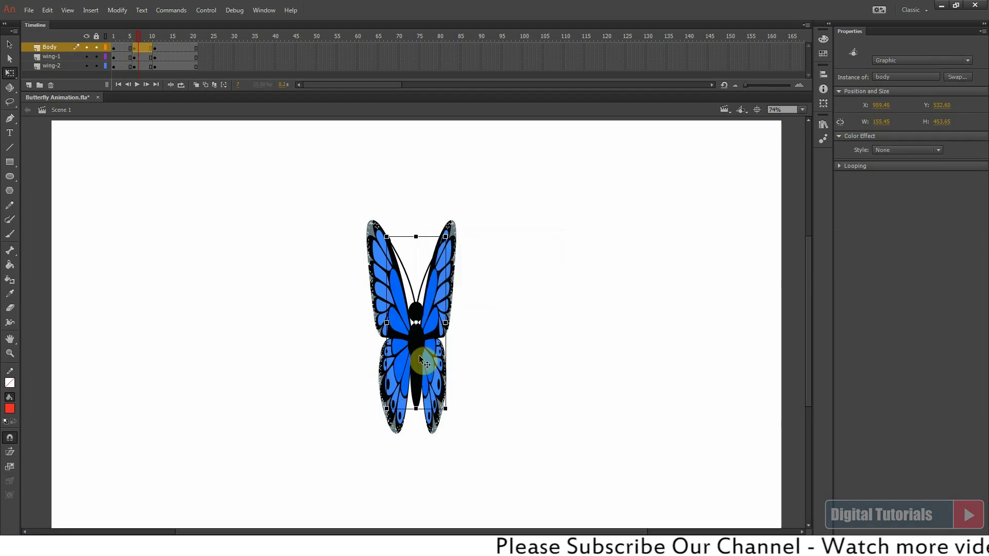
{"action": "left_click", "coordinate": [518, 344]}
Preview the wing flap by playing and scrubbing the timeline back to frame 1
{"action": "left_click_drag", "start_coordinate": [137, 38], "coordinate": [105, 87]}
{"action": "key", "text": "Return"}
{"action": "left_click_drag", "start_coordinate": [138, 39], "coordinate": [112, 40]}
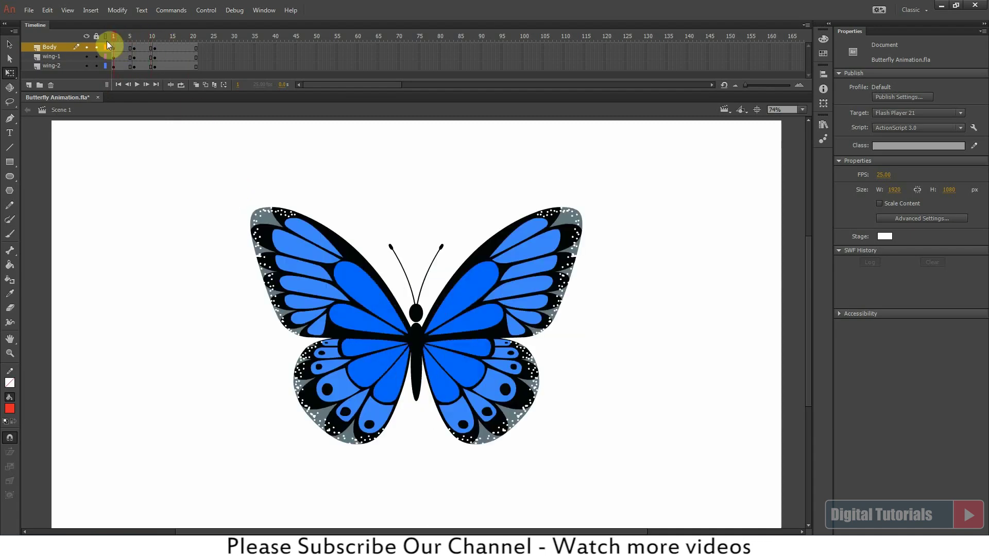
Create classic tweens on all three layers between the keyframes at frames 1, 6 and 11, and preview the flap
{"action": "left_click_drag", "start_coordinate": [157, 46], "coordinate": [144, 69]}
{"action": "left_click", "coordinate": [137, 84]}
{"action": "right_click", "coordinate": [137, 56]}
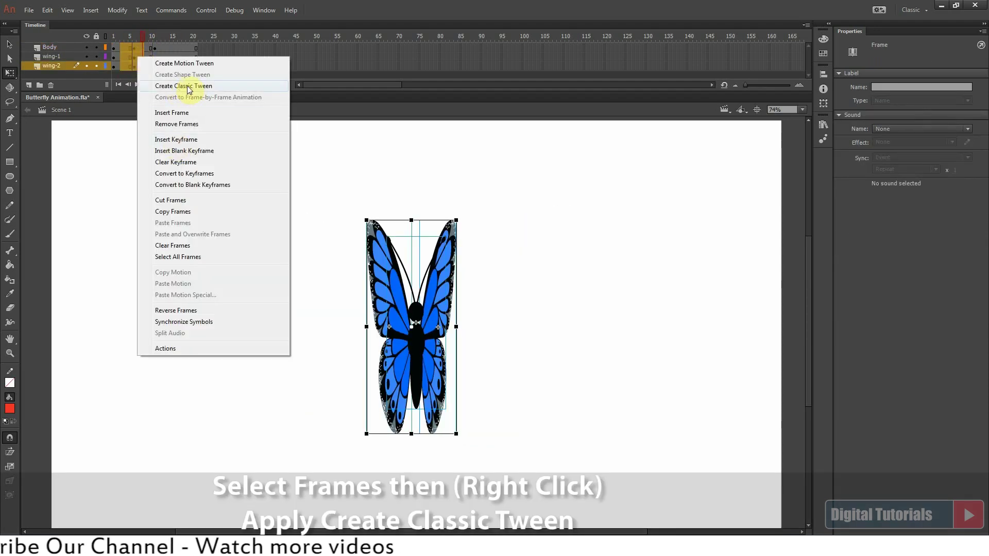
{"action": "left_click", "coordinate": [209, 85]}
{"action": "left_click", "coordinate": [110, 39]}
{"action": "left_click", "coordinate": [138, 84]}
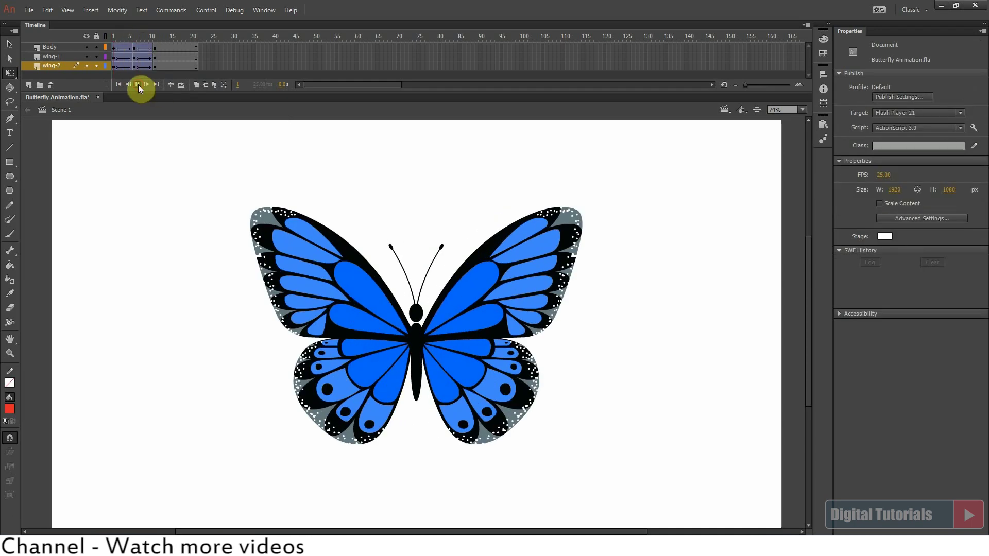
Duplicate the folded-wing keyframes from frame 6 to frame 7 on all layers and insert one frame into the reopening span
{"action": "left_click", "coordinate": [125, 37]}
{"action": "mouse_move", "coordinate": [125, 37]}
{"action": "left_mouse_down"}
{"action": "mouse_move", "coordinate": [112, 38]}
{"action": "mouse_move", "coordinate": [144, 42]}
{"action": "mouse_move", "coordinate": [120, 51]}
{"action": "mouse_move", "coordinate": [135, 47]}
{"action": "left_mouse_up"}
{"action": "left_click_drag", "start_coordinate": [134, 47], "coordinate": [136, 66]}
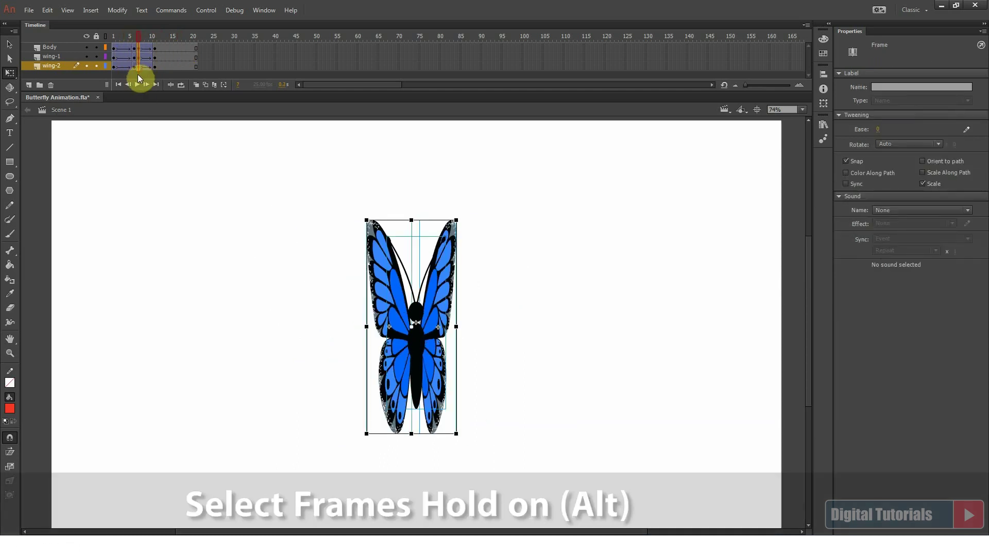
{"action": "left_click_drag", "start_coordinate": [139, 37], "coordinate": [147, 65]}
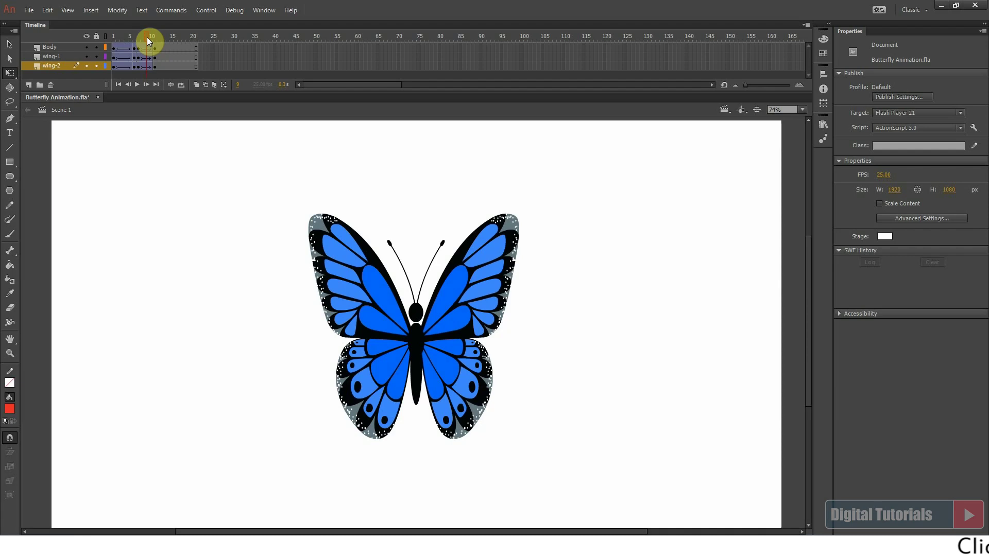
{"action": "left_click_drag", "start_coordinate": [147, 66], "coordinate": [97, 43]}
{"action": "key", "text": "F5"}
{"action": "key", "text": "Return"}
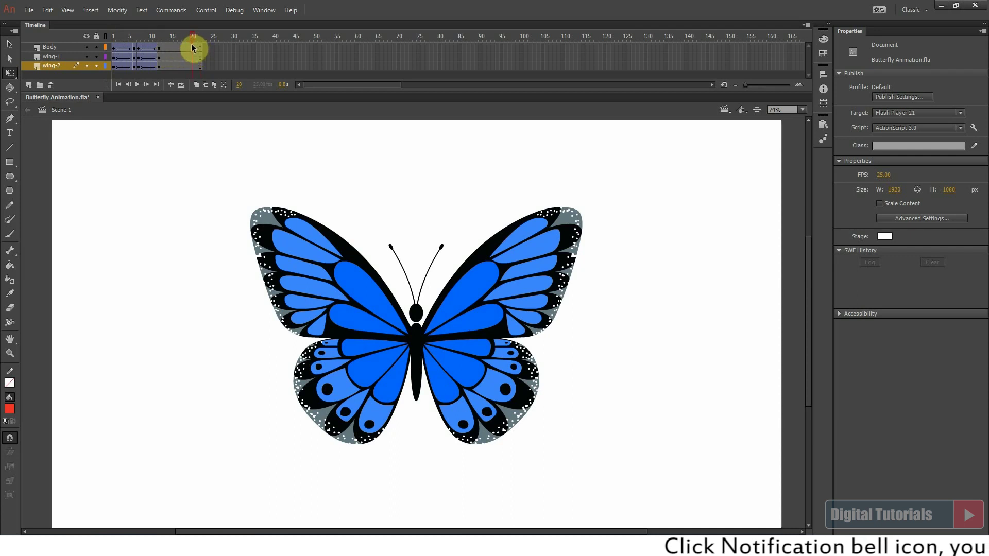
Remove the frames after frame 19 on all layers and insert keyframes at frame 19
{"action": "right_click", "coordinate": [199, 62]}
{"action": "left_click", "coordinate": [233, 128]}
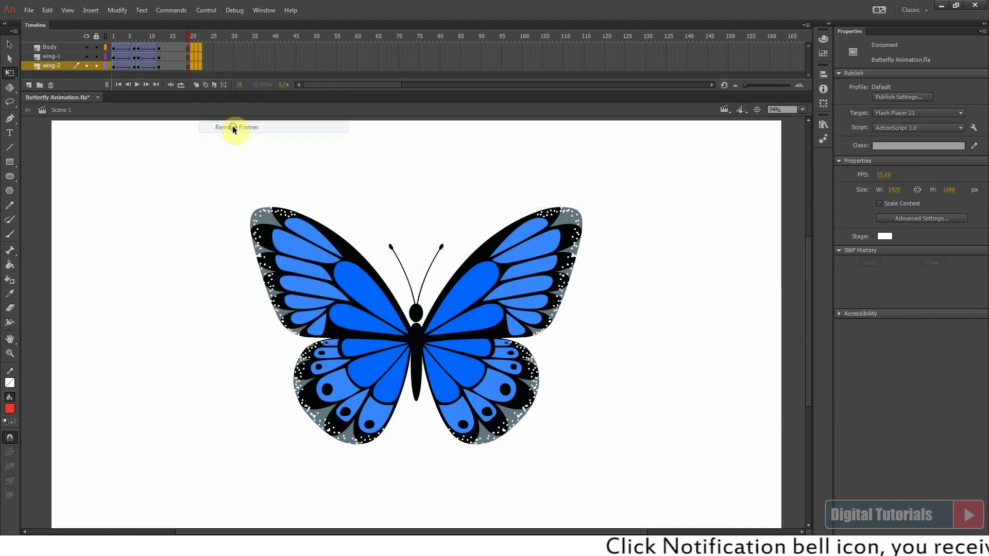
{"action": "left_click_drag", "start_coordinate": [191, 39], "coordinate": [174, 43]}
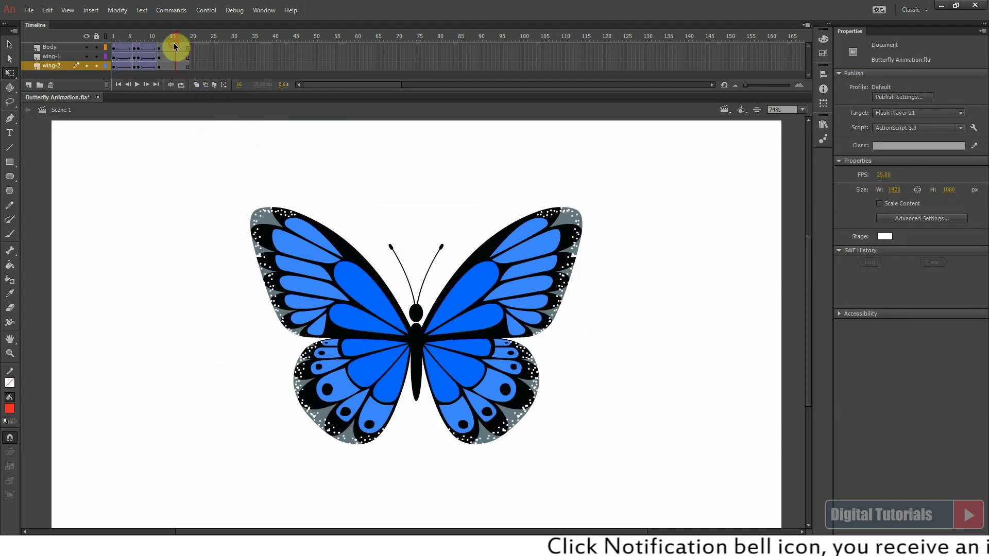
{"action": "key", "text": "F6"}
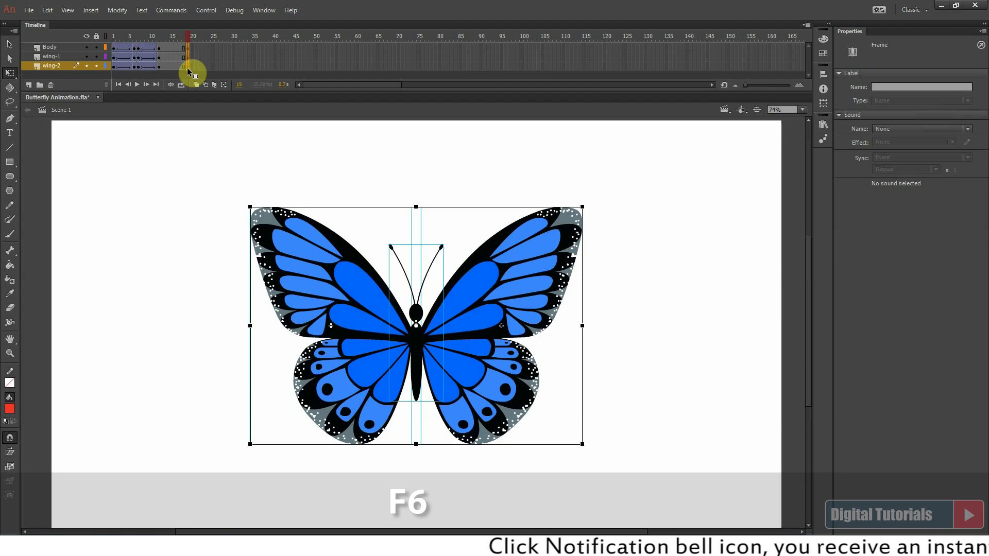
Insert one frame so the end keyframes move to frame 20, and add keyframes at frame 16 on all layers
{"action": "left_click", "coordinate": [170, 36]}
{"action": "key", "text": "F5"}
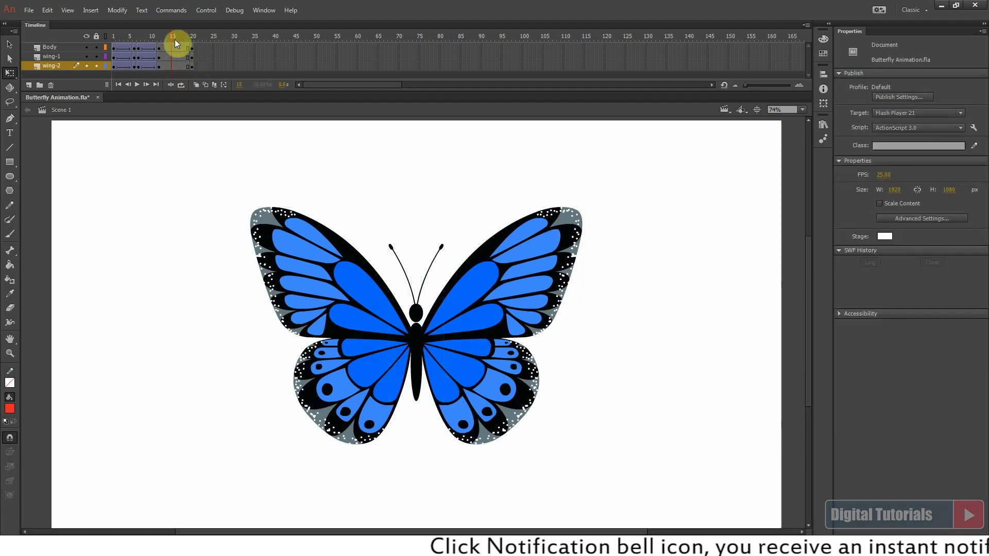
{"action": "key", "text": "F6"}
{"action": "mouse_move", "coordinate": [176, 65]}
{"action": "left_mouse_down"}
{"action": "mouse_move", "coordinate": [175, 47]}
{"action": "mouse_move", "coordinate": [109, 40]}
{"action": "mouse_move", "coordinate": [174, 48]}
{"action": "left_mouse_up"}
Scale the left and right wings to 110% at frame 16
{"action": "left_click", "coordinate": [300, 289]}
{"action": "key", "text": "ctrl+alt+s"}
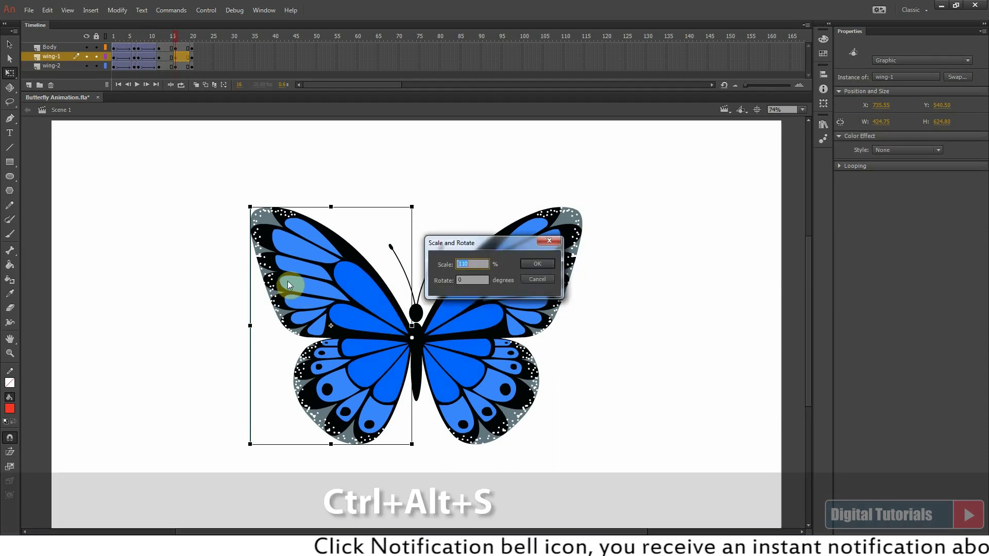
{"action": "key", "text": "Return"}
{"action": "left_click", "coordinate": [458, 344]}
{"action": "key", "text": "ctrl+alt+s"}
{"action": "key", "text": "Return"}
Narrow the right wing to about 208 px and the left wing to about 252 px at frame 16
{"action": "left_click_drag", "start_coordinate": [598, 324], "coordinate": [498, 324]}
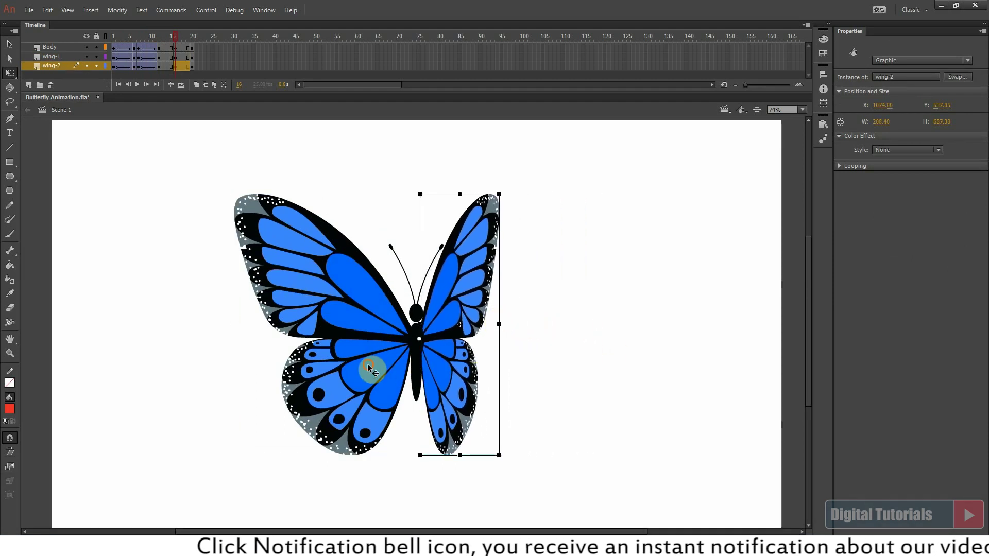
{"action": "left_click", "coordinate": [369, 367]}
{"action": "left_click_drag", "start_coordinate": [230, 325], "coordinate": [314, 332]}
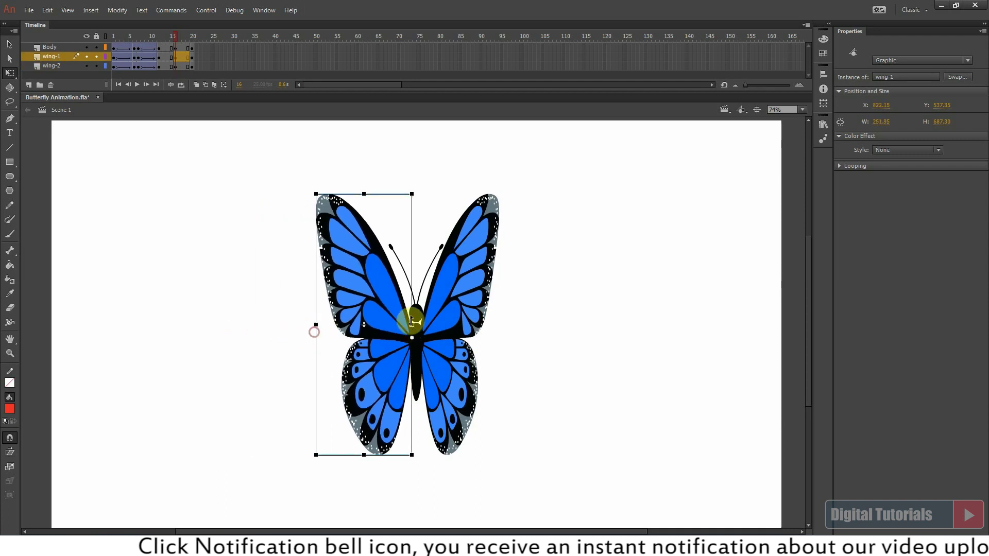
Scale the body down slightly at frame 16
{"action": "left_click", "coordinate": [419, 315]}
{"action": "key", "text": "ctrl+alt+s"}
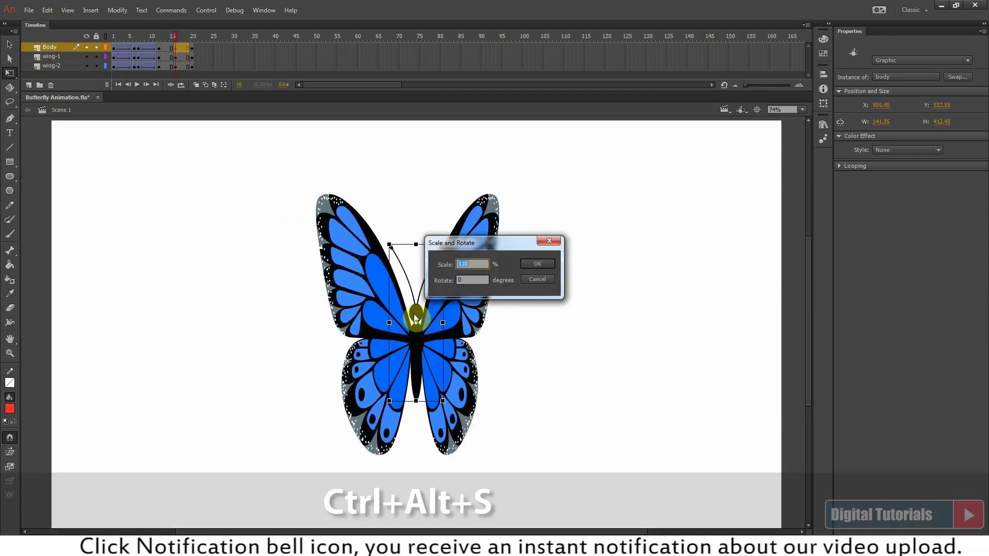
{"action": "key", "text": "Return"}
Create classic tweens on all layers between the keyframes at frames 12, 16 and 20, and play the animation
{"action": "left_click_drag", "start_coordinate": [146, 34], "coordinate": [192, 40]}
{"action": "right_click", "coordinate": [179, 60]}
{"action": "left_click", "coordinate": [217, 90]}
{"action": "left_click", "coordinate": [265, 202]}
{"action": "key", "text": "Return"}
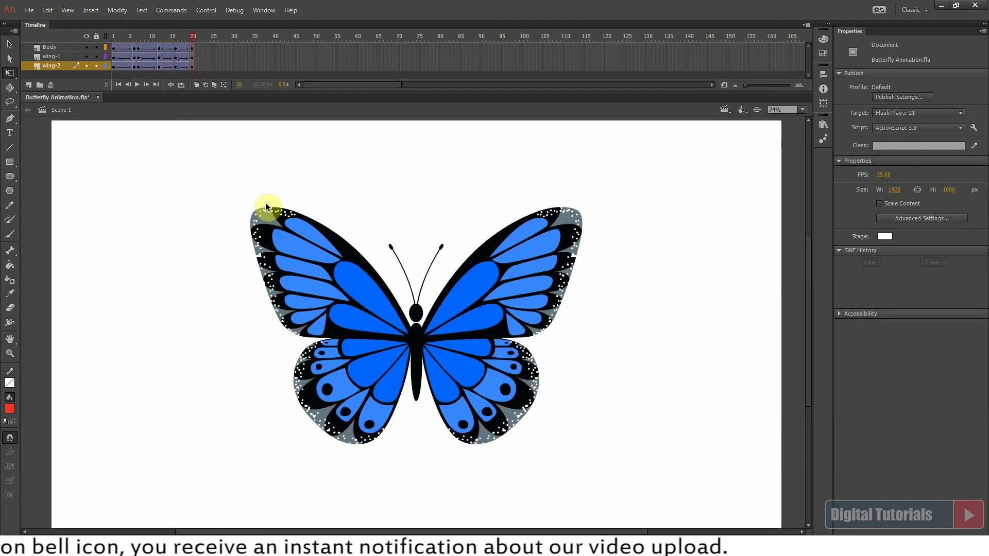
{"action": "key", "text": "Return"}
Scale both wings to 105% at frame 16 and replay the animation
{"action": "left_click_drag", "start_coordinate": [154, 39], "coordinate": [174, 36]}
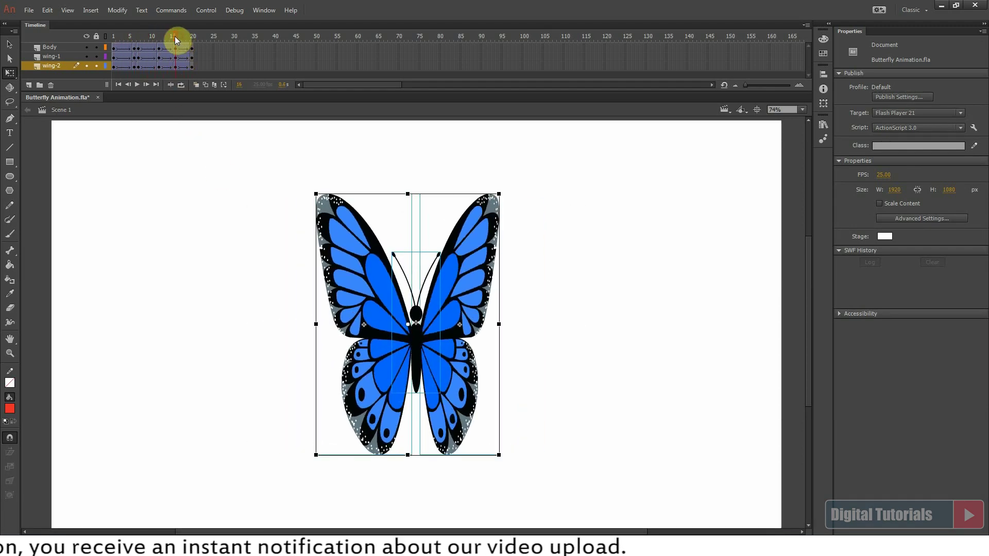
{"action": "left_click", "coordinate": [467, 290]}
{"action": "key", "text": "ctrl+alt+s"}
{"action": "type", "text": "105"}
{"action": "key", "text": "Return"}
{"action": "left_click", "coordinate": [357, 372]}
{"action": "key", "text": "ctrl+alt+s"}
{"action": "key", "text": "Return"}
{"action": "left_click", "coordinate": [178, 313]}
{"action": "key", "text": "Return"}
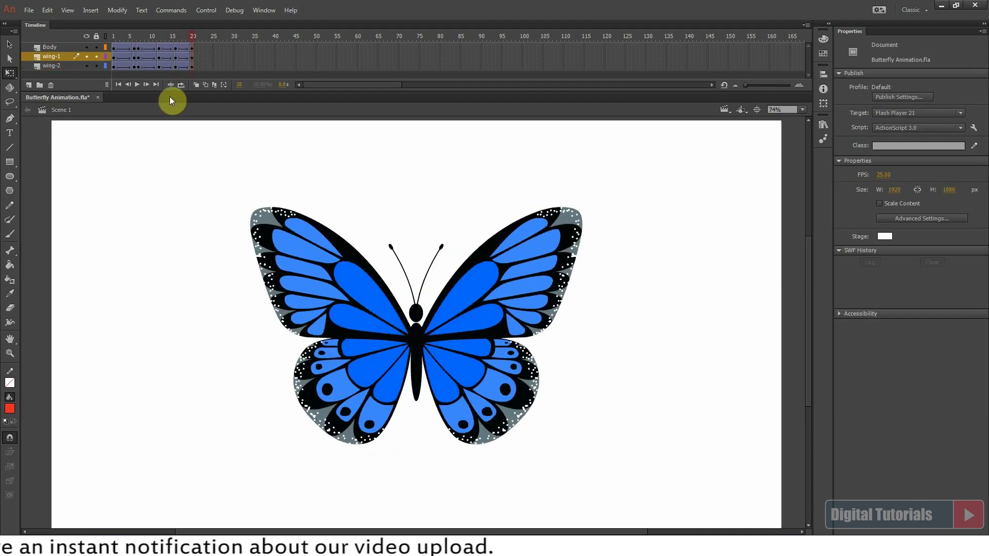
Widen both wings outward at frame 16 to open the pose, and replay the flap
{"action": "left_click", "coordinate": [484, 376]}
{"action": "left_click", "coordinate": [350, 328]}
{"action": "left_click", "coordinate": [308, 327]}
{"action": "left_click", "coordinate": [339, 325]}
{"action": "left_click_drag", "start_coordinate": [311, 324], "coordinate": [292, 326]}
{"action": "left_click", "coordinate": [510, 335]}
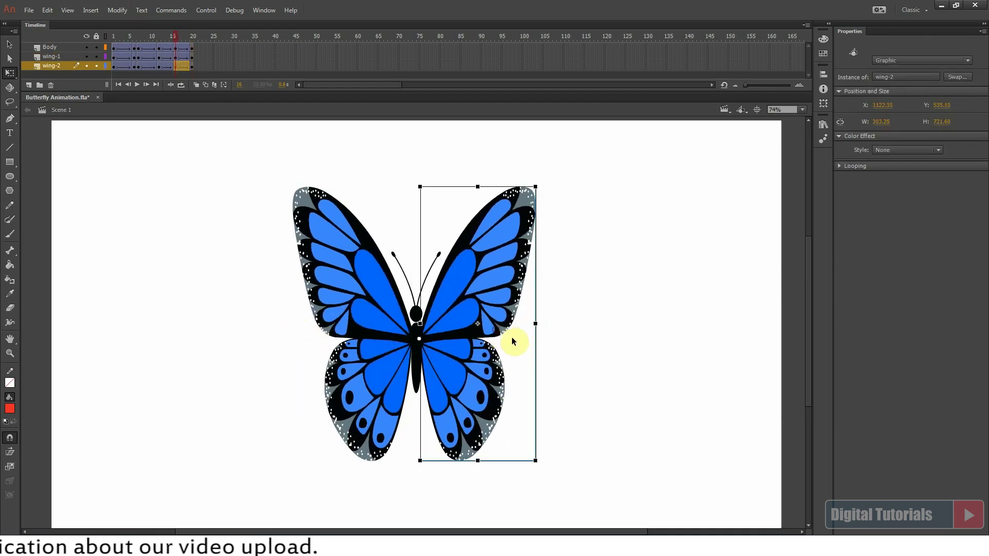
{"action": "left_click_drag", "start_coordinate": [535, 324], "coordinate": [543, 324]}
{"action": "left_click", "coordinate": [598, 334]}
{"action": "key", "text": "Return"}
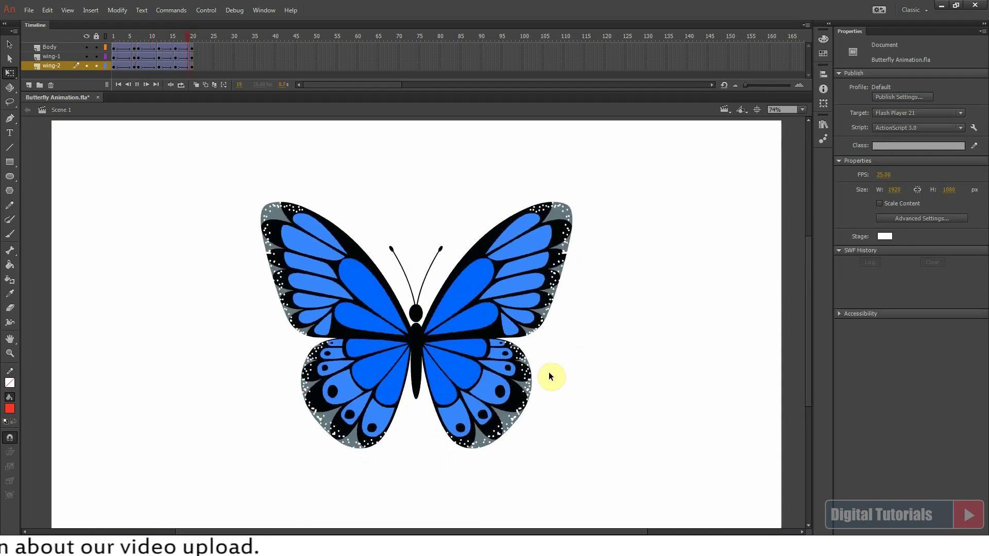
Narrow both wings and stretch them taller at frame 16, making the right wing about 246 by 755 px, and replay
{"action": "left_click", "coordinate": [177, 33]}
{"action": "left_click", "coordinate": [369, 348]}
{"action": "left_click_drag", "start_coordinate": [291, 325], "coordinate": [318, 324]}
{"action": "left_click_drag", "start_coordinate": [368, 194], "coordinate": [366, 175]}
{"action": "left_click", "coordinate": [500, 342]}
{"action": "left_click_drag", "start_coordinate": [541, 326], "coordinate": [512, 322]}
{"action": "left_click_drag", "start_coordinate": [467, 188], "coordinate": [467, 182]}
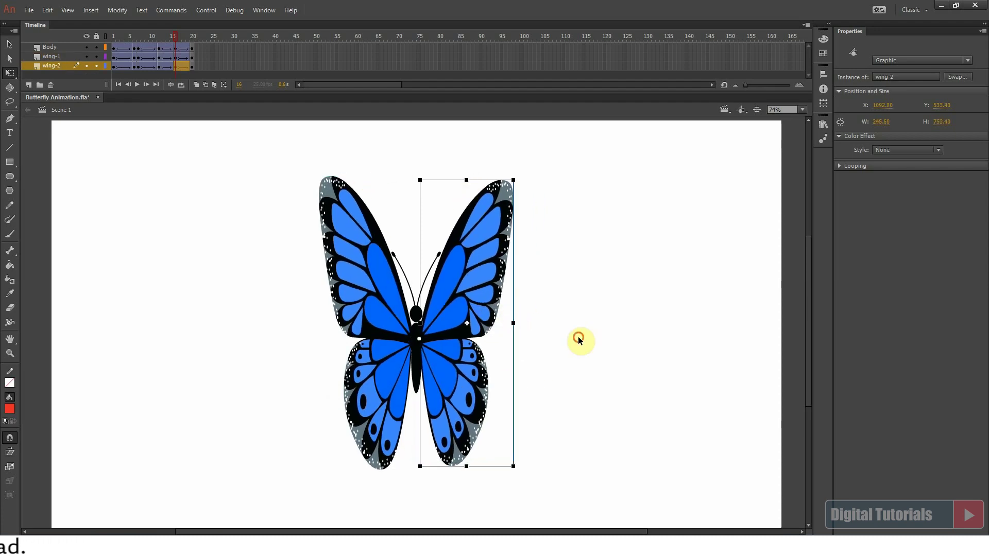
{"action": "left_click", "coordinate": [578, 339]}
{"action": "key", "text": "Return"}
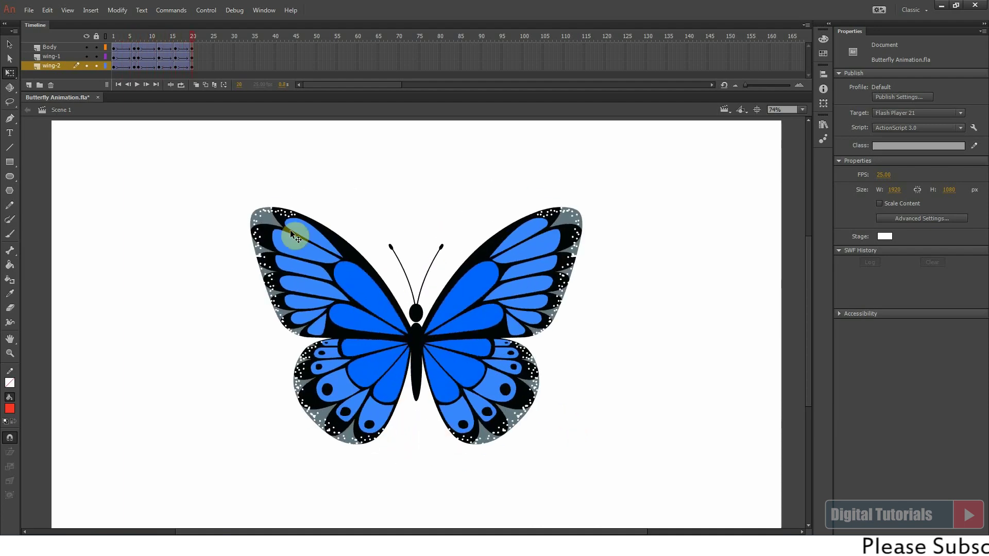
Narrow both wings further toward the body at frame 6 and replay the animation from the start
{"action": "left_click", "coordinate": [132, 37]}
{"action": "left_click", "coordinate": [393, 396]}
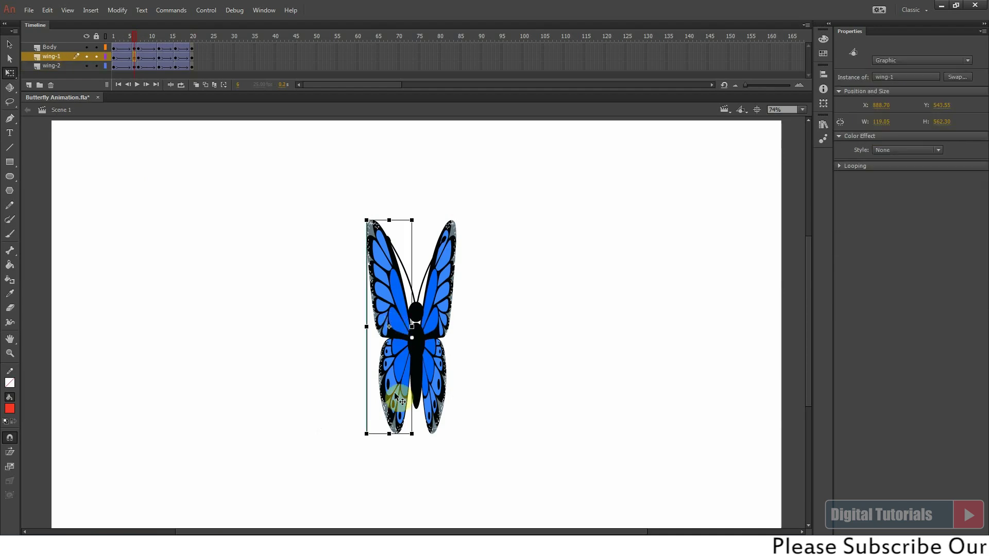
{"action": "left_click_drag", "start_coordinate": [366, 326], "coordinate": [376, 327]}
{"action": "left_click", "coordinate": [436, 311]}
{"action": "left_click_drag", "start_coordinate": [456, 326], "coordinate": [448, 326]}
{"action": "left_click_drag", "start_coordinate": [136, 34], "coordinate": [58, 50]}
{"action": "key", "text": "Return"}
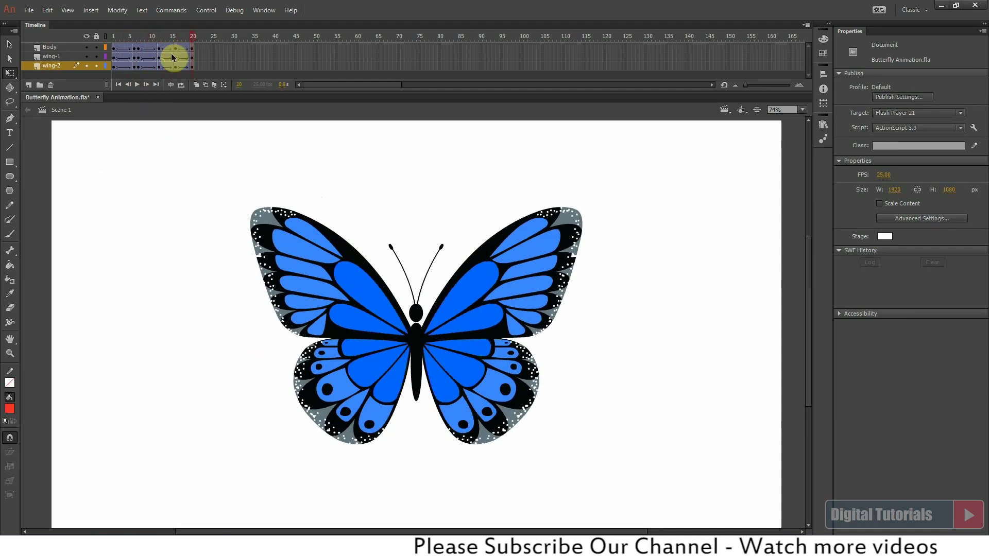
Enable loop playback, preview the looping flap with the whole stage in view, and return to frame 1
{"action": "left_click", "coordinate": [205, 15]}
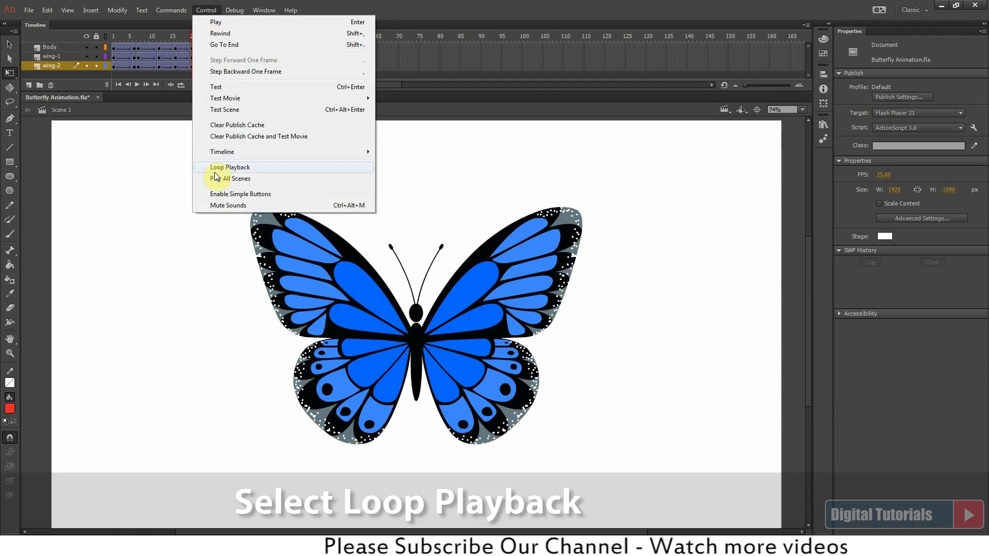
{"action": "left_click", "coordinate": [211, 166]}
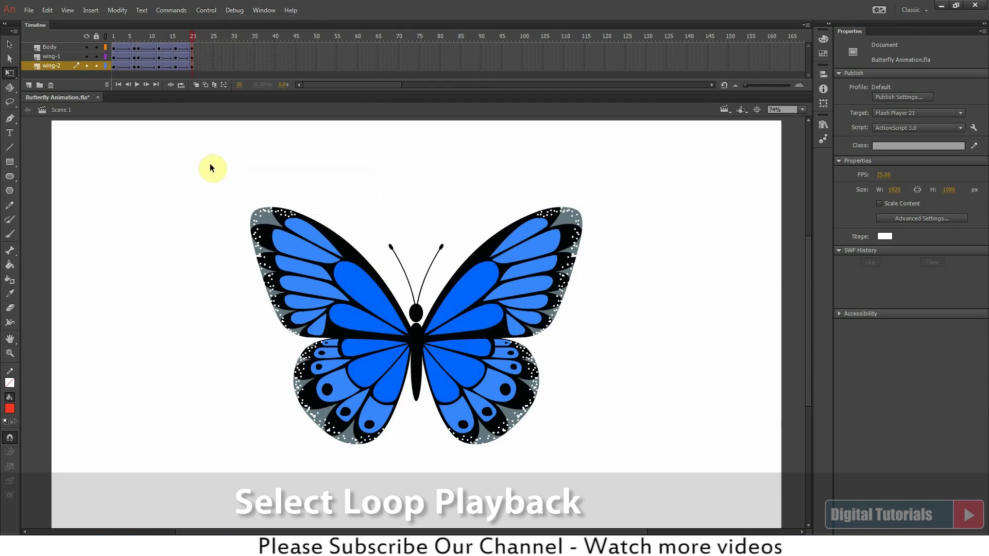
{"action": "left_click", "coordinate": [137, 85]}
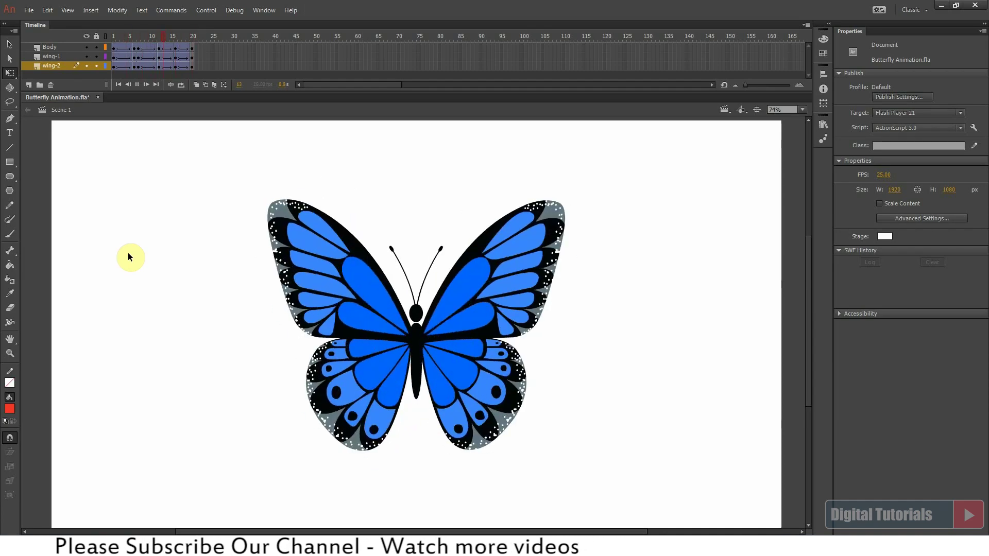
{"action": "key", "text": "ctrl+minus"}
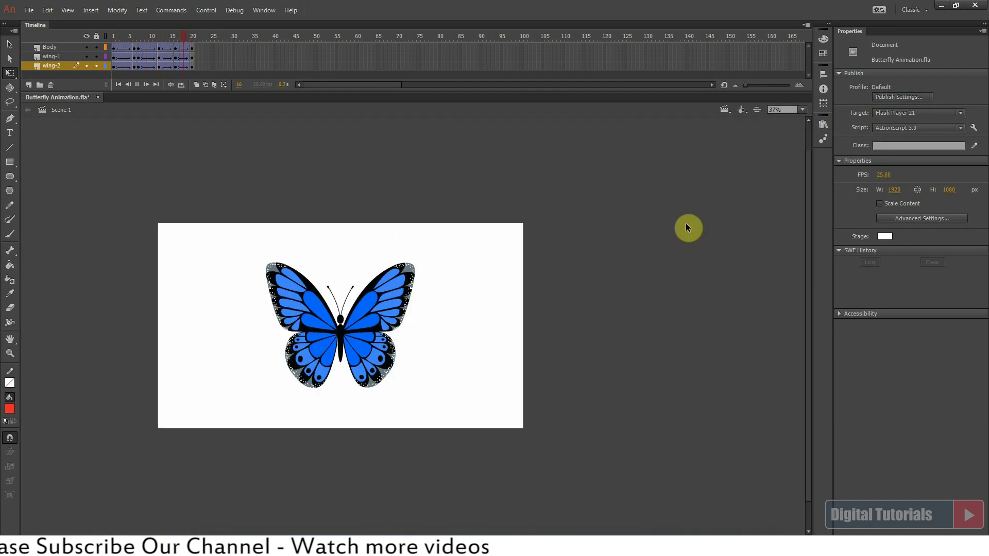
{"action": "left_click", "coordinate": [138, 85]}
{"action": "left_click_drag", "start_coordinate": [169, 35], "coordinate": [10, 88]}
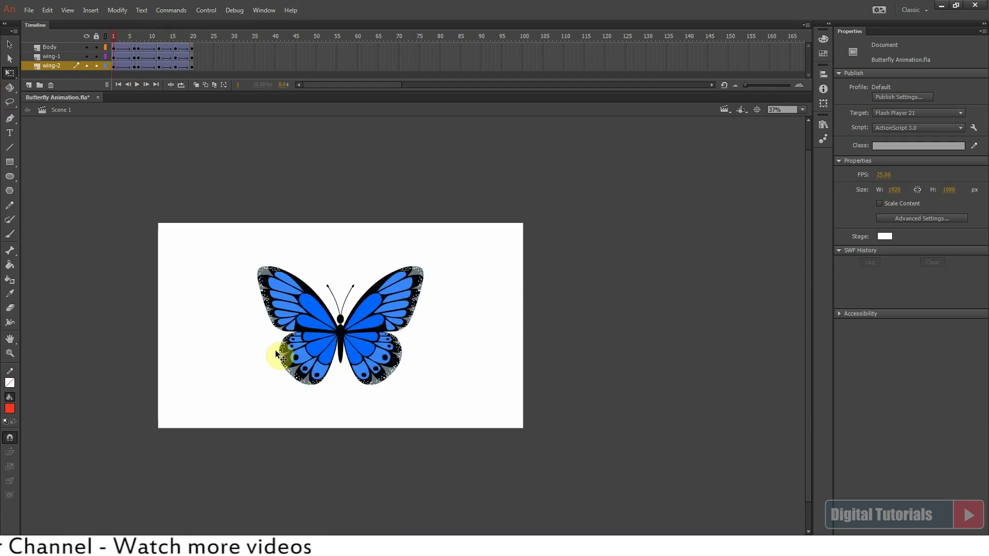
Cut frames 1 to 20 on the Body, wing-1 and wing-2 layers
{"action": "left_click", "coordinate": [802, 109]}
{"action": "left_click", "coordinate": [803, 132]}
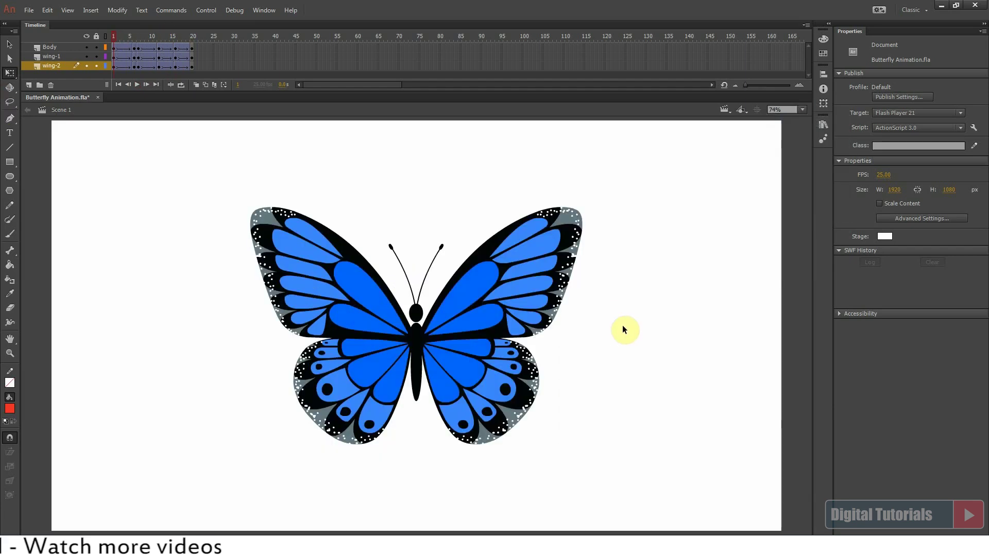
{"action": "left_click", "coordinate": [182, 52]}
{"action": "left_click_drag", "start_coordinate": [191, 66], "coordinate": [112, 44]}
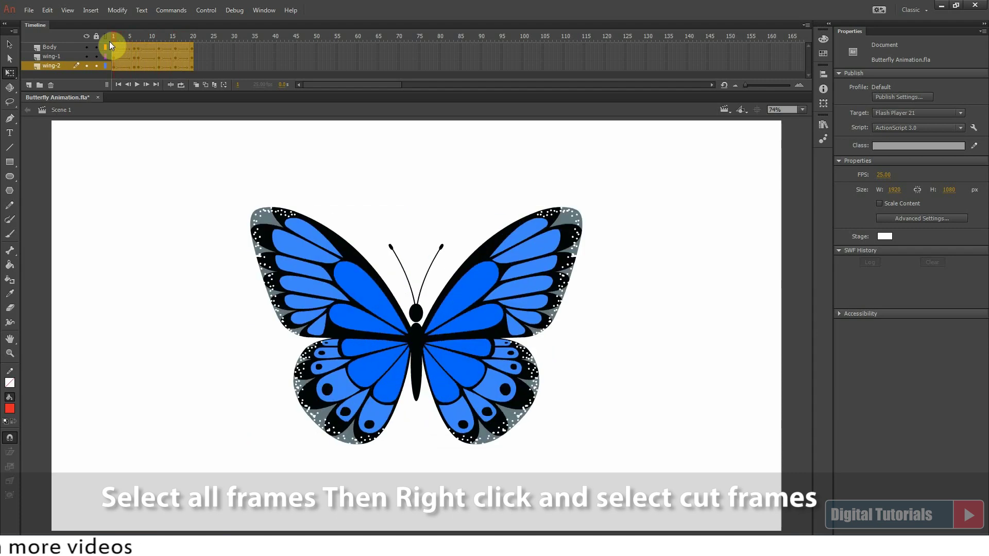
{"action": "right_click", "coordinate": [122, 58]}
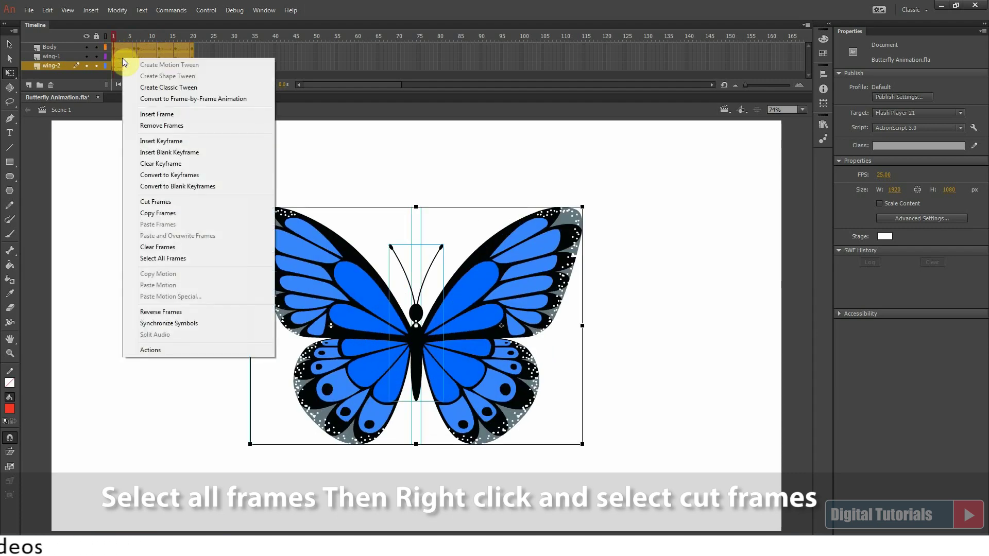
{"action": "left_click", "coordinate": [167, 202]}
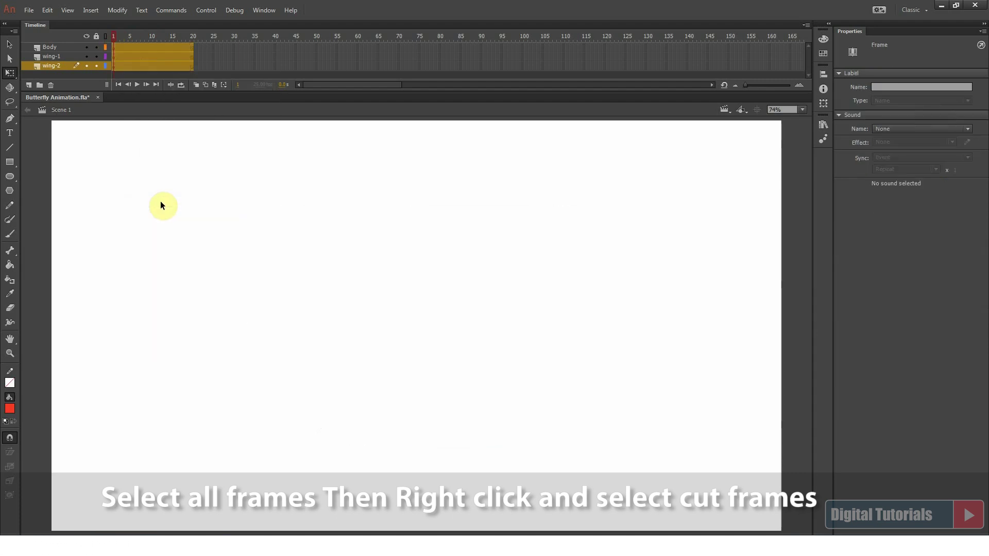
Create a new graphic symbol named "Butterfly flying"
{"action": "left_click", "coordinate": [91, 11]}
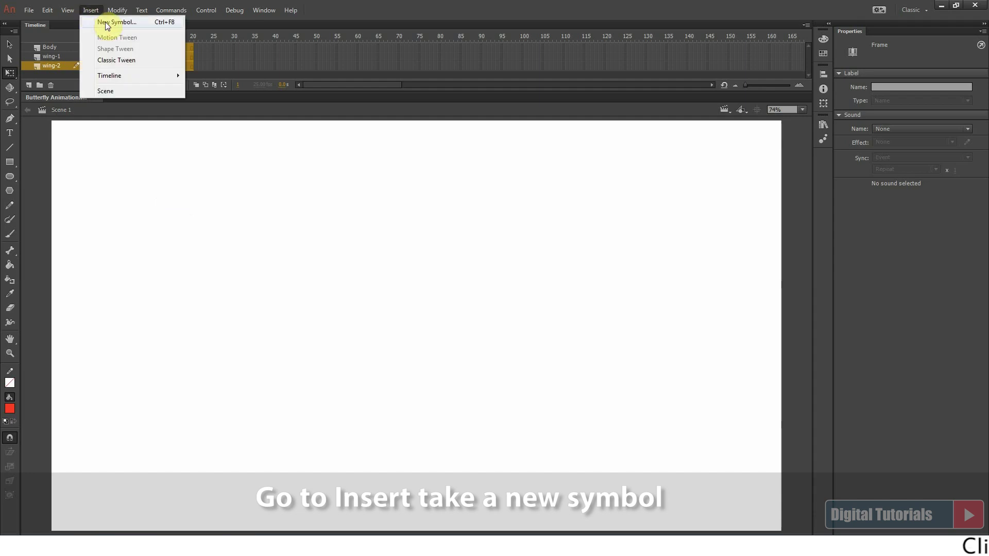
{"action": "left_click", "coordinate": [107, 23]}
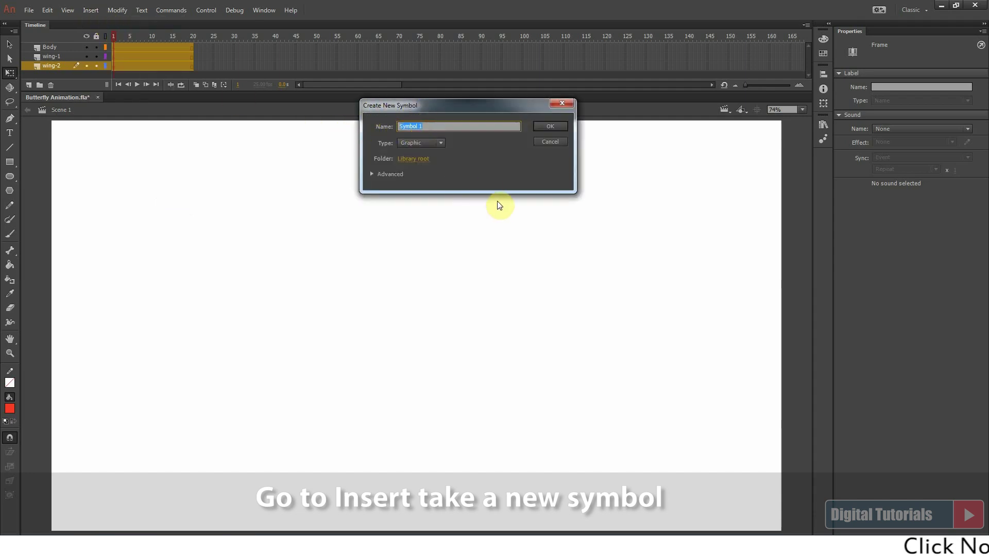
{"action": "type", "text": "Butterfly flying"}
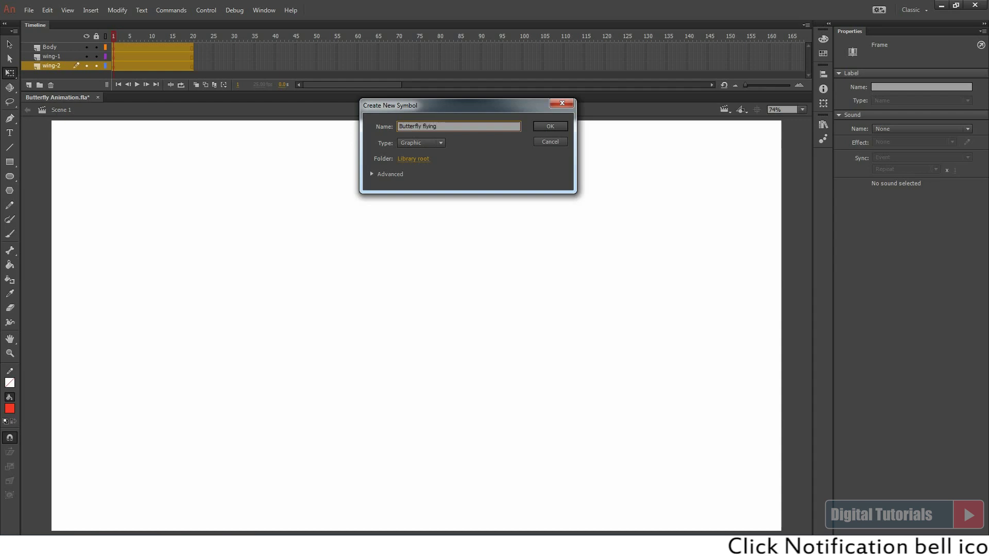
{"action": "left_click", "coordinate": [549, 125]}
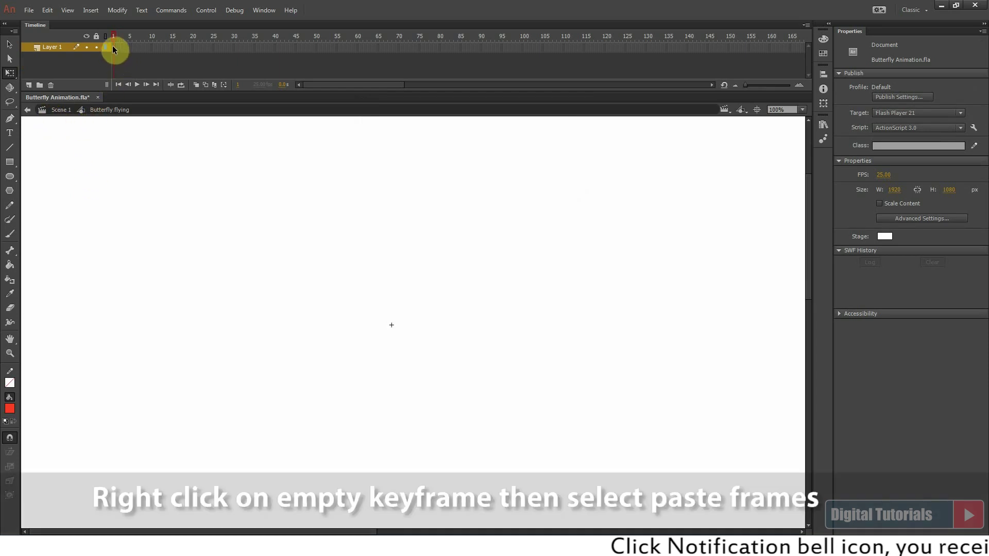
Paste the cut frames into the Butterfly flying symbol's first frame and return to Scene 1
{"action": "right_click", "coordinate": [113, 46]}
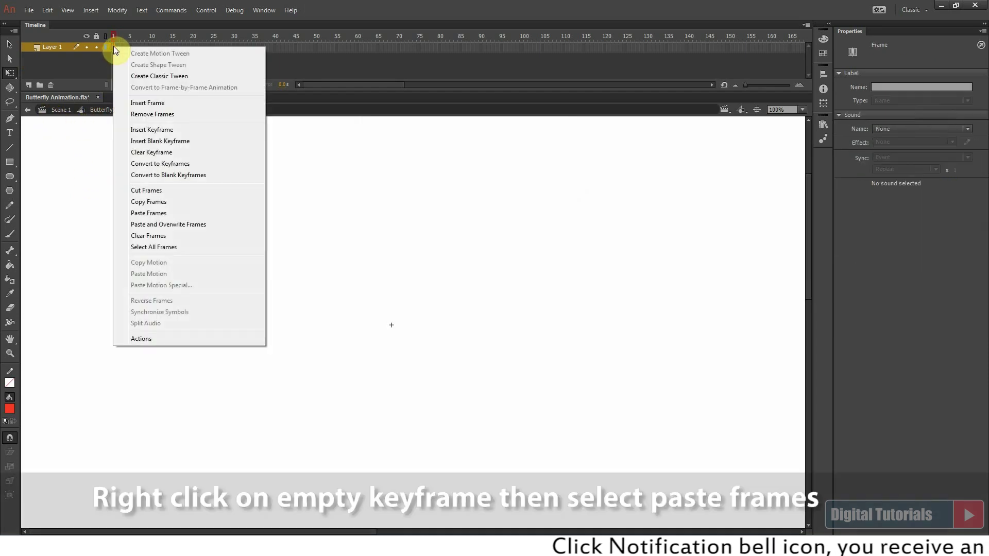
{"action": "left_click", "coordinate": [149, 213]}
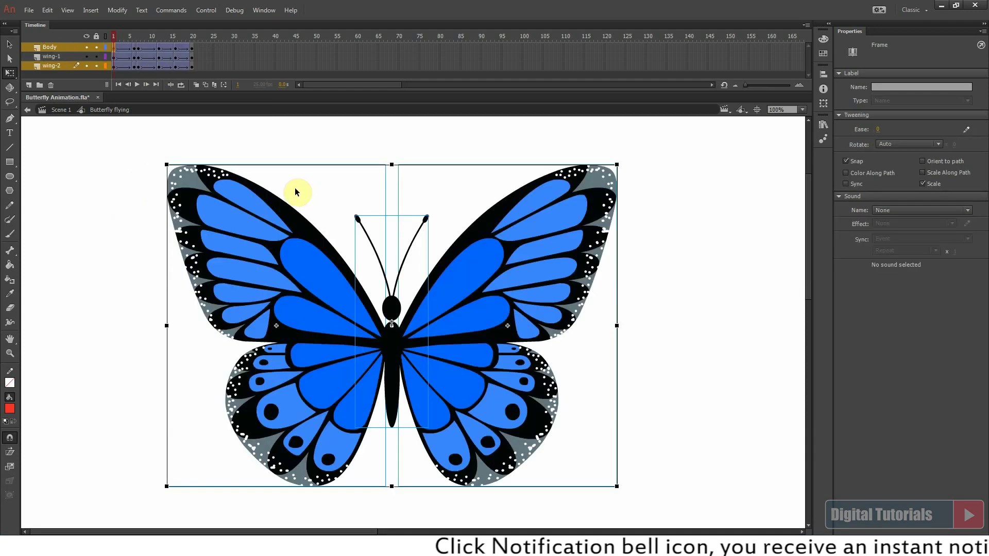
{"action": "left_click", "coordinate": [117, 210]}
{"action": "left_click", "coordinate": [62, 110]}
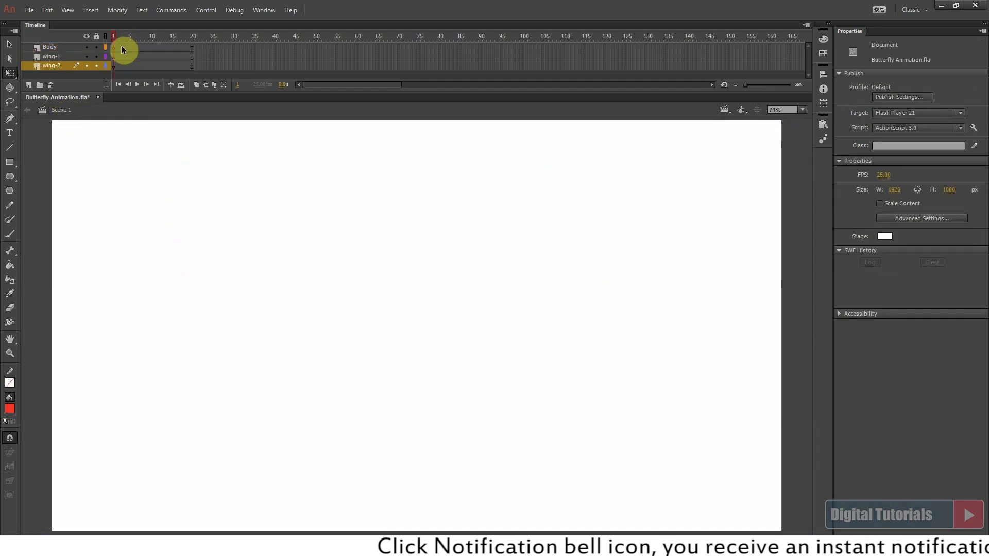
Delete the emptied Body and wing-1 layers, rename the remaining wing-2 layer "animation", and select its first frame
{"action": "left_click", "coordinate": [53, 50], "text": "shift"}
{"action": "left_click", "coordinate": [53, 85]}
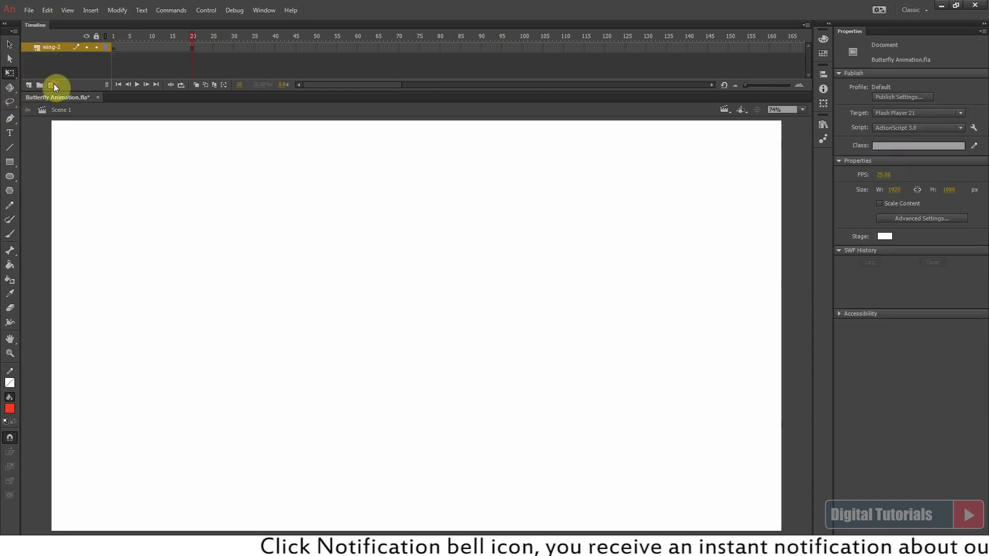
{"action": "left_click", "coordinate": [53, 48]}
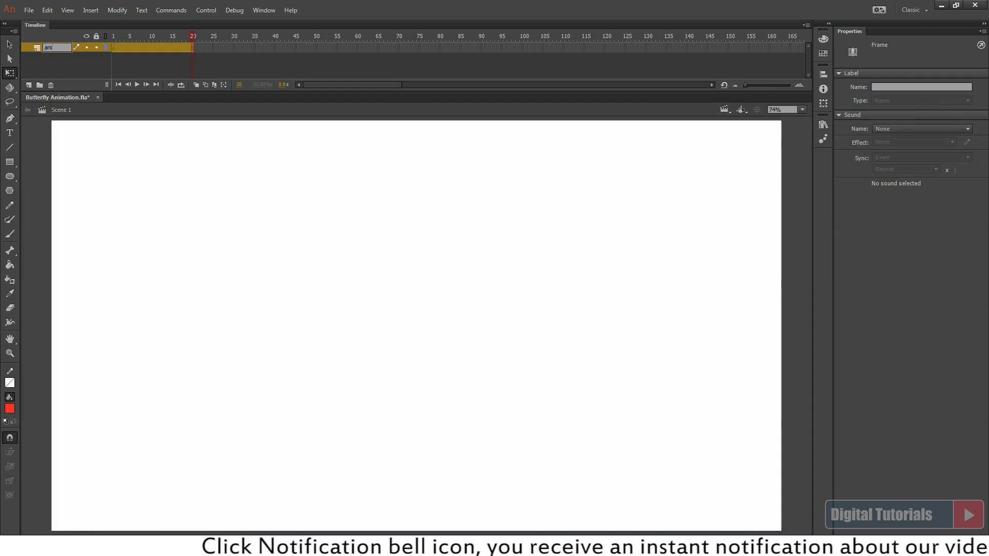
{"action": "left_click", "coordinate": [113, 172]}
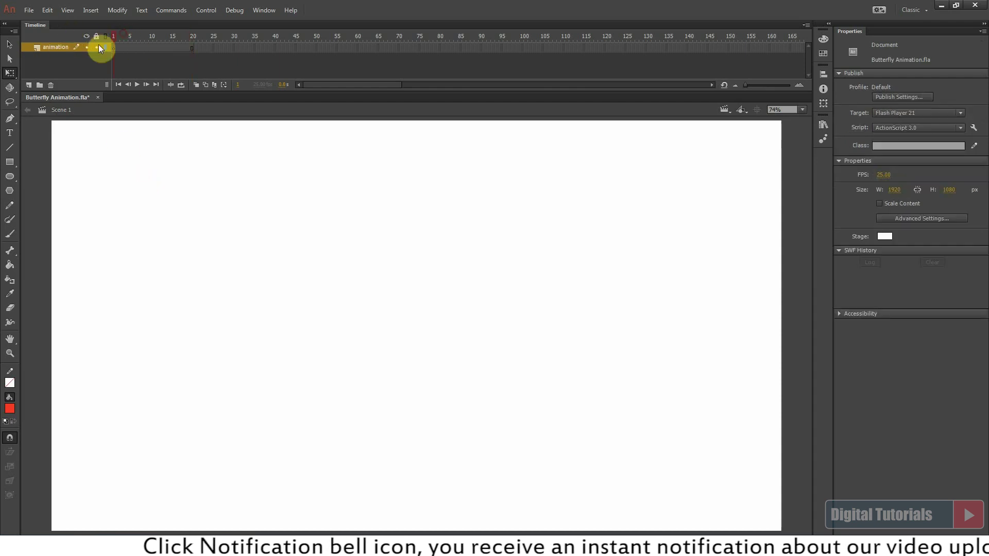
{"action": "left_click", "coordinate": [113, 47]}
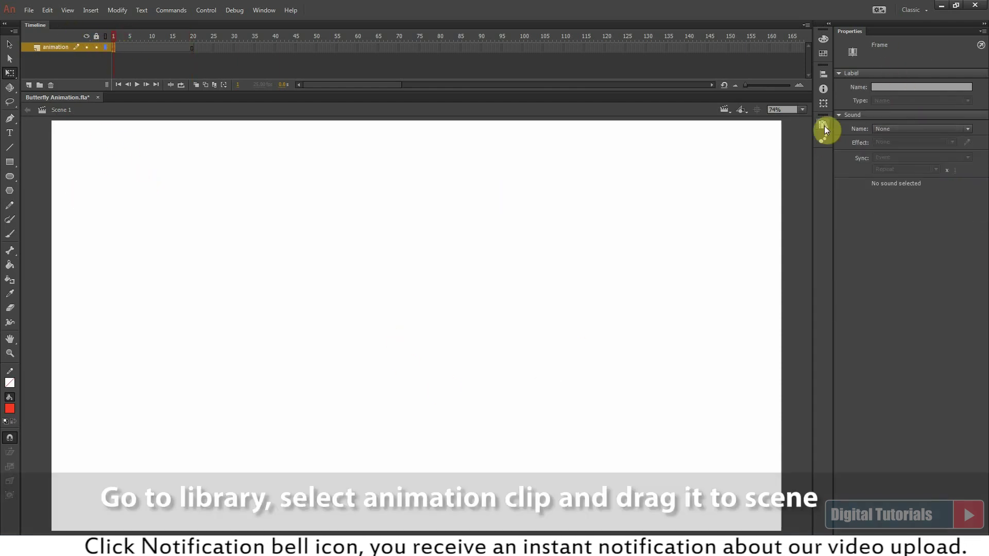
Dock the Library beside Properties, place the Butterfly flying symbol in the middle of the stage, and play the animation
{"action": "left_click", "coordinate": [827, 125]}
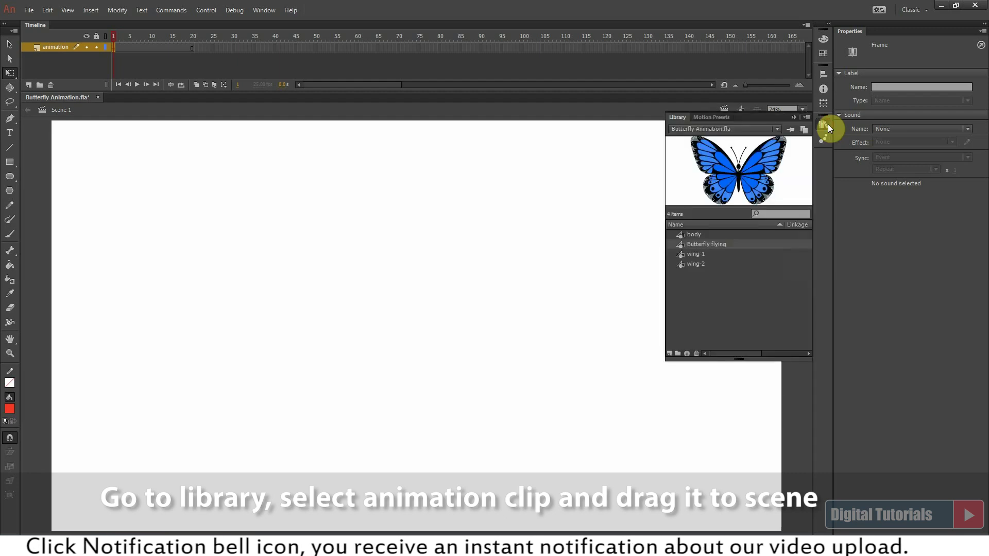
{"action": "left_click_drag", "start_coordinate": [681, 117], "coordinate": [881, 30]}
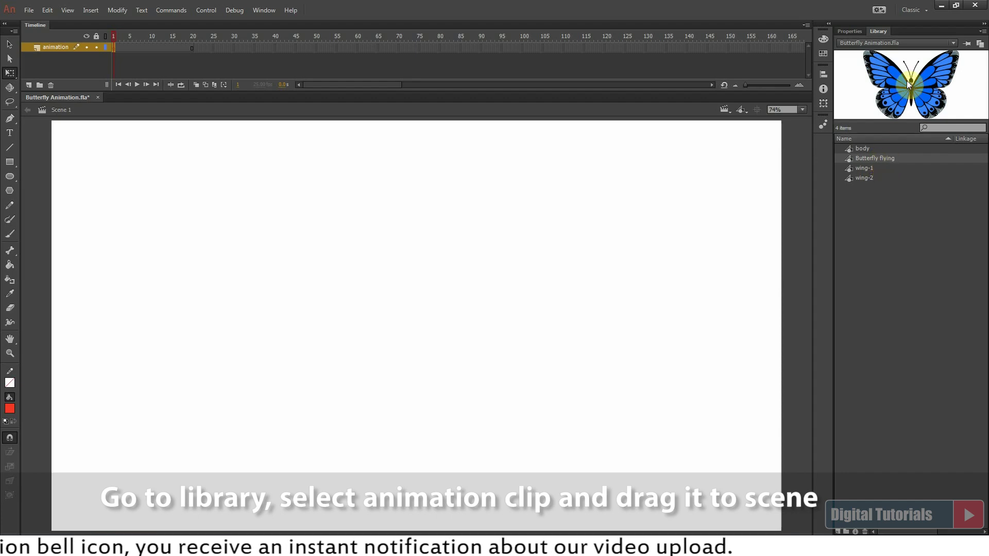
{"action": "left_click_drag", "start_coordinate": [870, 156], "coordinate": [415, 352]}
{"action": "left_click", "coordinate": [421, 210]}
{"action": "key", "text": "Return"}
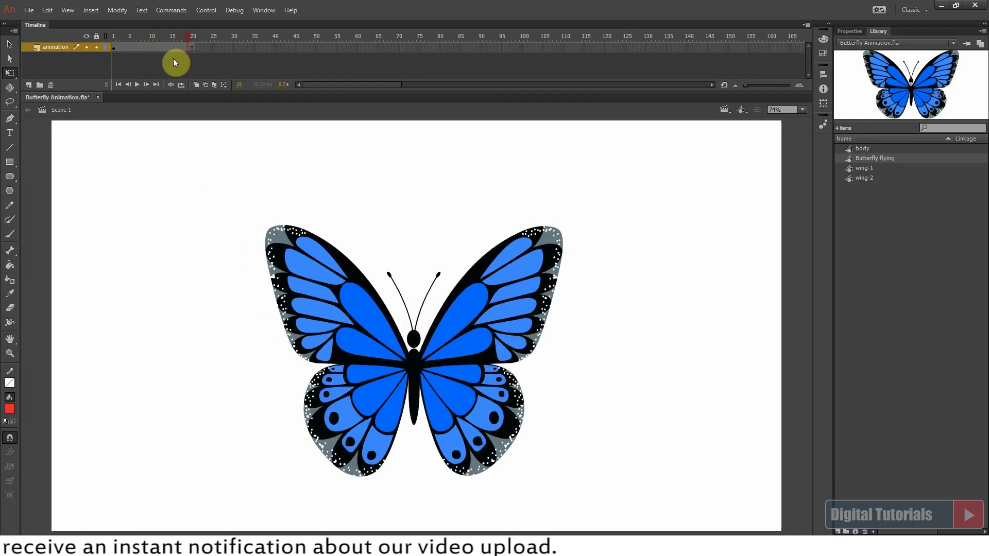
Extend the animation layer past frame 150 and play the looping flap from frame 1
{"action": "left_click", "coordinate": [522, 47]}
{"action": "key", "text": "F5"}
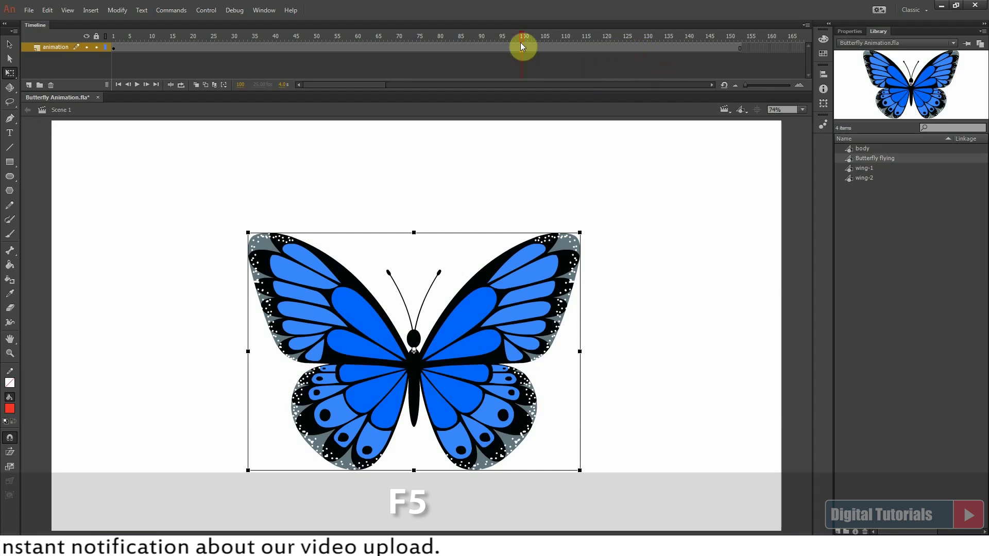
{"action": "left_click_drag", "start_coordinate": [521, 37], "coordinate": [113, 37]}
{"action": "key", "text": "Return"}
Open the butterfly symbol on the stage, play its frames from the start, and return to Scene 1
{"action": "double_click", "coordinate": [481, 291]}
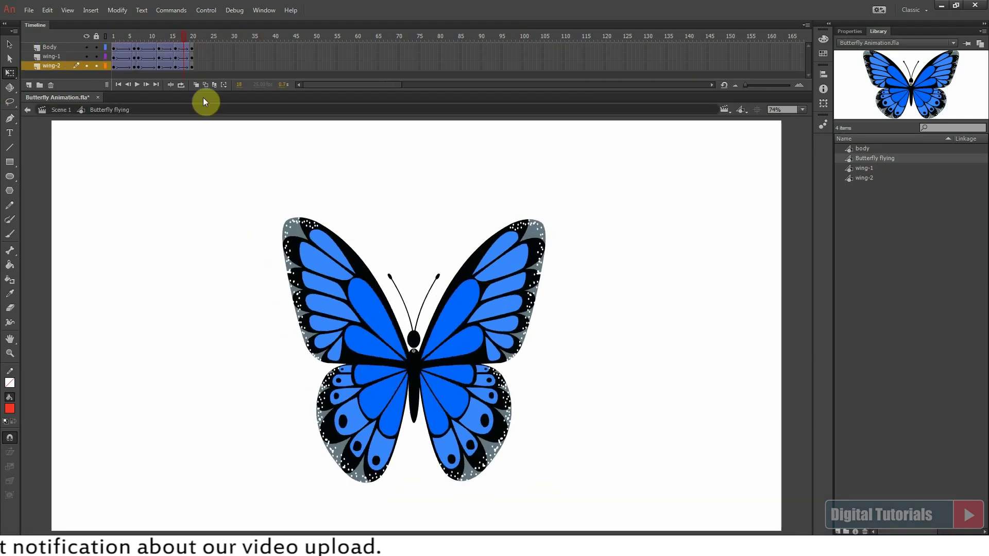
{"action": "left_click_drag", "start_coordinate": [181, 35], "coordinate": [23, 72]}
{"action": "left_click", "coordinate": [136, 84]}
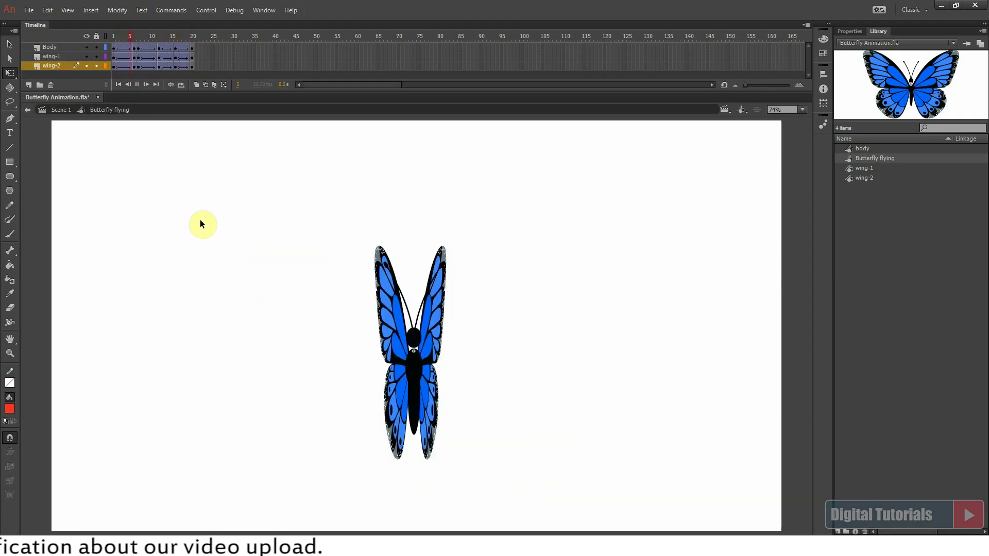
{"action": "left_click", "coordinate": [64, 109]}
Scale the butterfly on the stage down to less than half its size around its centre
{"action": "left_click", "coordinate": [200, 36]}
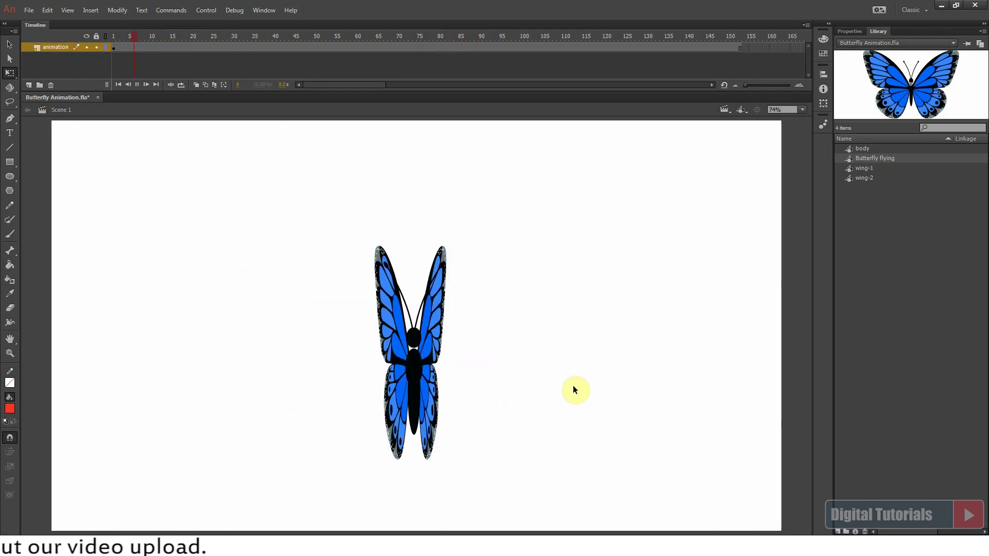
{"action": "left_click", "coordinate": [412, 381]}
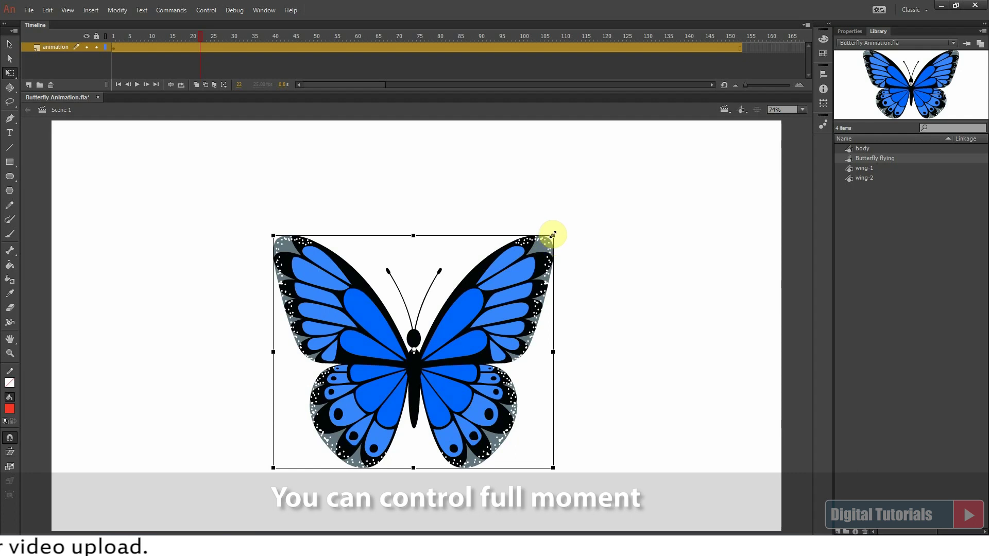
{"action": "left_click_drag", "start_coordinate": [553, 234], "coordinate": [501, 299]}
{"action": "left_click", "coordinate": [518, 338]}
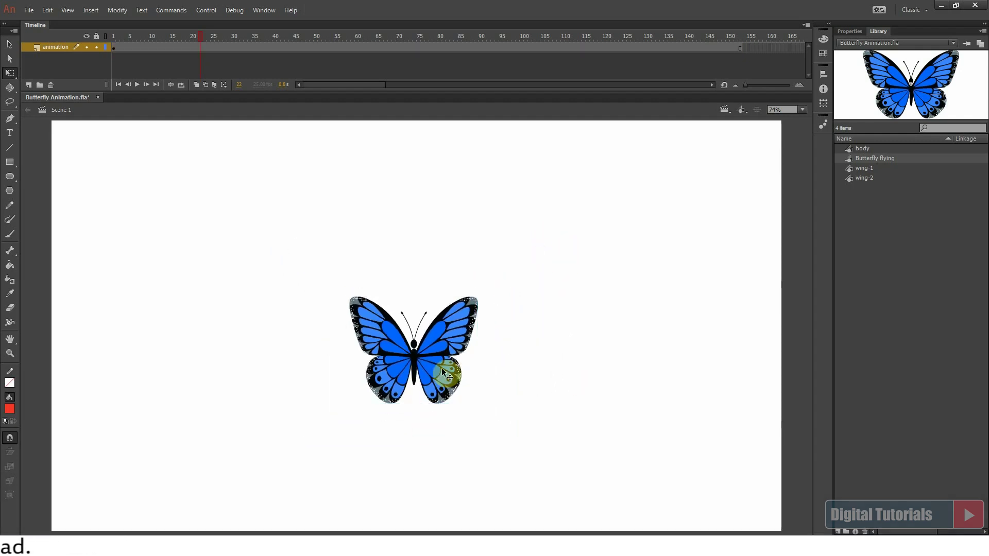
Duplicate the butterfly as a slightly smaller copy in the stage's upper left and a much smaller copy in its upper right
{"action": "left_click", "coordinate": [431, 371]}
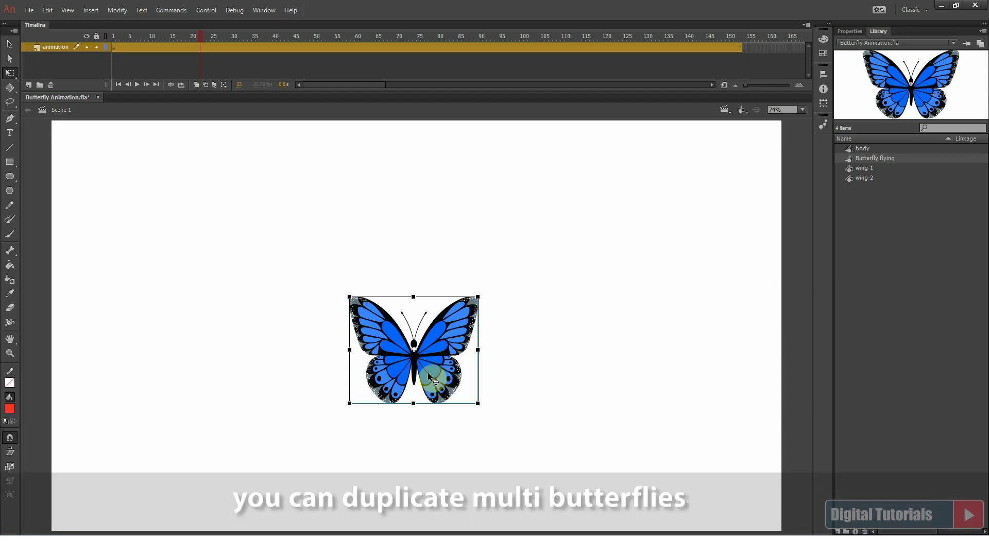
{"action": "left_click_drag", "start_coordinate": [428, 377], "coordinate": [195, 254]}
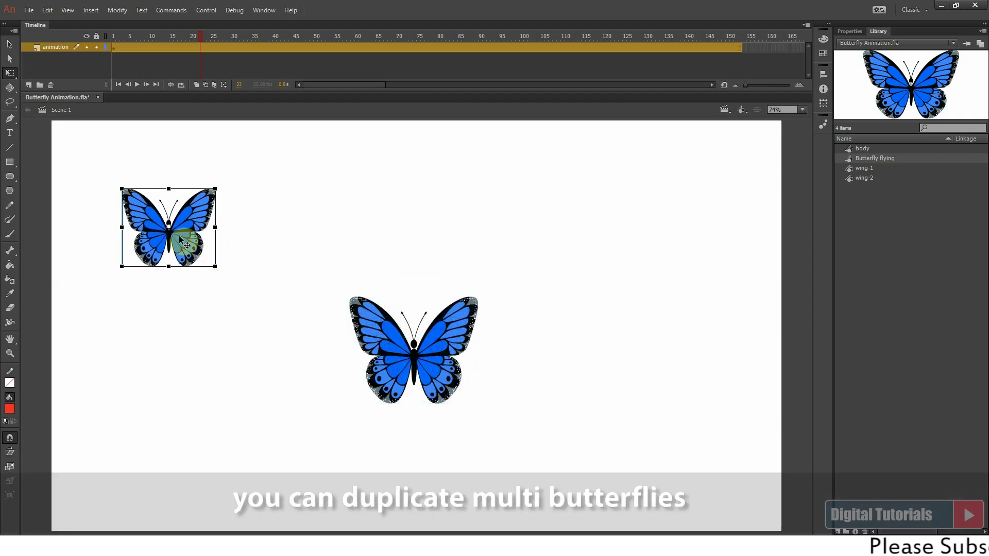
{"action": "key", "text": "ctrl+c"}
{"action": "key", "text": "ctrl+v"}
{"action": "left_click_drag", "start_coordinate": [426, 344], "coordinate": [592, 221]}
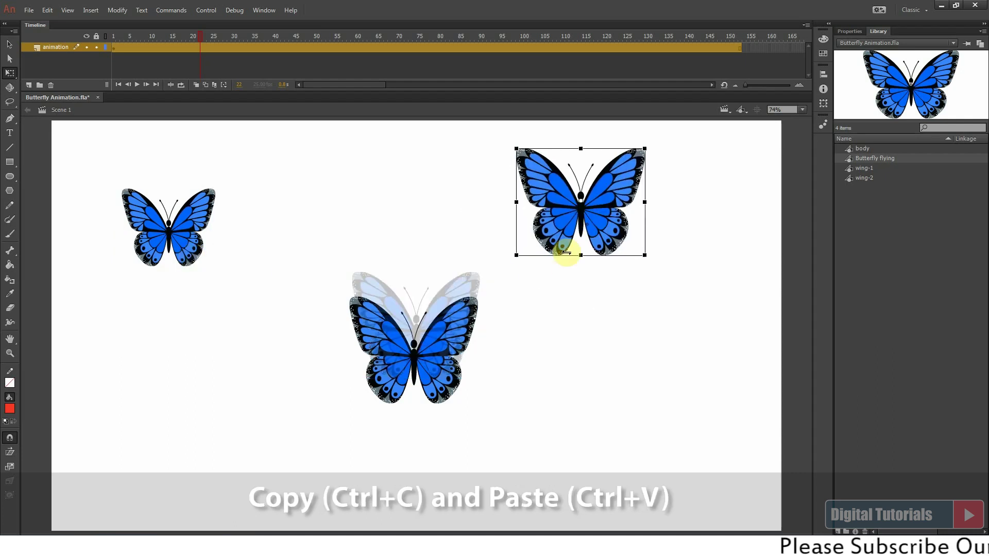
{"action": "left_click_drag", "start_coordinate": [517, 254], "coordinate": [553, 223]}
Paste another butterfly near the stage's lower-right corner and enlarge it beyond the central one
{"action": "key", "text": "ctrl+v"}
{"action": "left_click_drag", "start_coordinate": [448, 336], "coordinate": [681, 462]}
{"action": "left_click_drag", "start_coordinate": [711, 431], "coordinate": [743, 411]}
{"action": "left_click_drag", "start_coordinate": [690, 492], "coordinate": [711, 493]}
Add small butterfly copies at the stage's lower-left corner and near its top edge, left of centre
{"action": "left_click", "coordinate": [566, 195]}
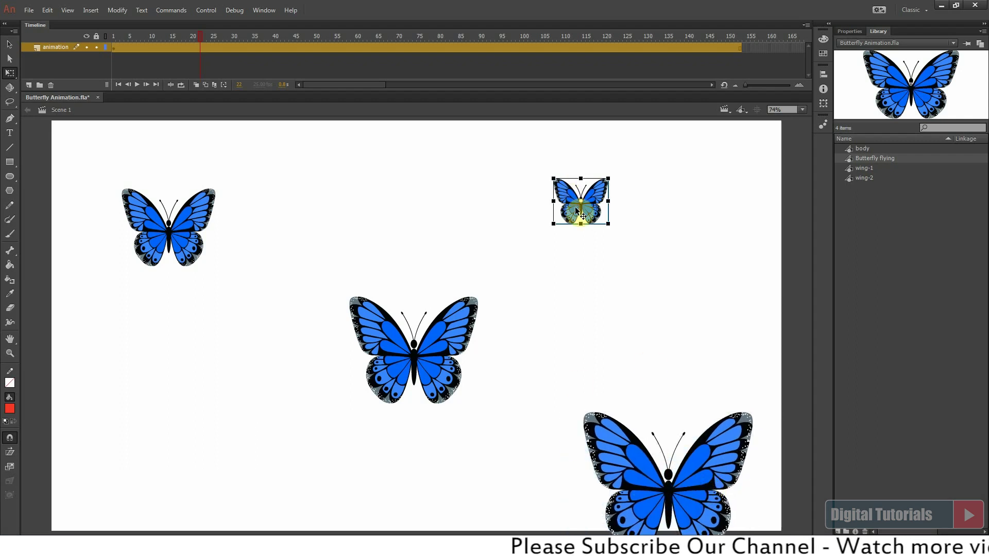
{"action": "key", "text": "ctrl+c"}
{"action": "key", "text": "ctrl+v"}
{"action": "left_click_drag", "start_coordinate": [416, 329], "coordinate": [164, 479]}
{"action": "left_click", "coordinate": [189, 251]}
{"action": "key", "text": "ctrl+c"}
{"action": "key", "text": "ctrl+v"}
{"action": "left_click_drag", "start_coordinate": [446, 324], "coordinate": [333, 159]}
Shift the large lower butterfly left, paste a copy over the stage's right edge, and duplicate the central butterfly onto the left edge
{"action": "left_click_drag", "start_coordinate": [635, 468], "coordinate": [550, 511]}
{"action": "key", "text": "ctrl+c"}
{"action": "key", "text": "ctrl+v"}
{"action": "left_click_drag", "start_coordinate": [450, 352], "coordinate": [803, 346]}
{"action": "left_click_drag", "start_coordinate": [716, 339], "coordinate": [725, 348]}
{"action": "left_click", "coordinate": [408, 354]}
{"action": "left_click_drag", "start_coordinate": [409, 353], "coordinate": [68, 393]}
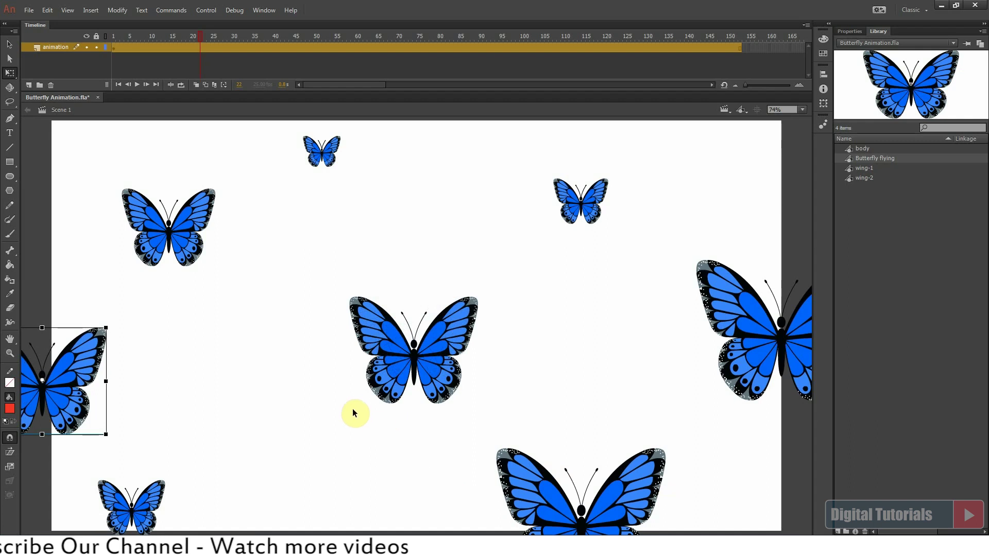
Duplicate the small lower-left butterfly along the bottom edge and the upper-left one onto the top edge, and preview all the butterflies
{"action": "key", "text": "ctrl+minus"}
{"action": "left_click", "coordinate": [209, 419]}
{"action": "left_click_drag", "start_coordinate": [199, 412], "coordinate": [306, 430]}
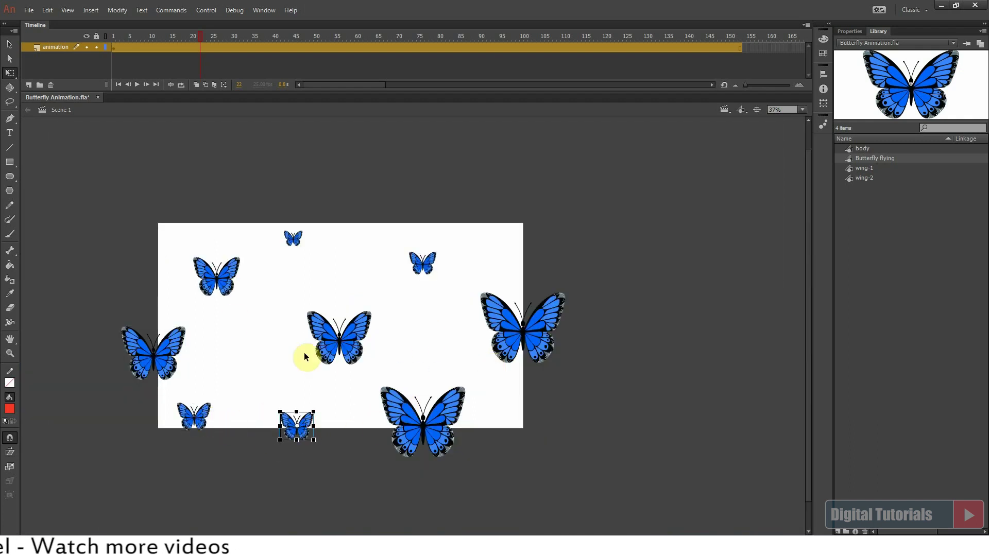
{"action": "left_click_drag", "start_coordinate": [232, 287], "coordinate": [463, 235]}
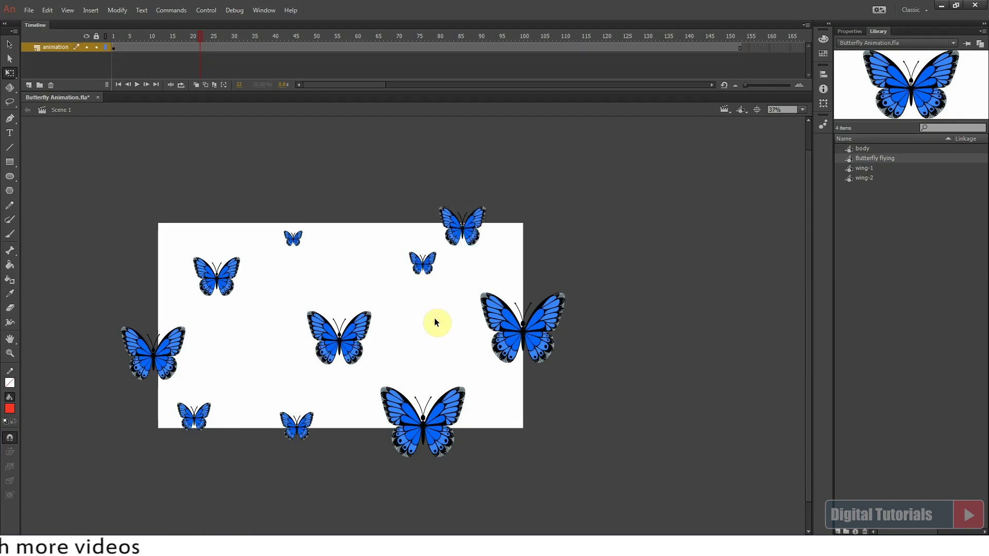
{"action": "key", "text": "Return"}
{"action": "key", "text": "ctrl+equal"}
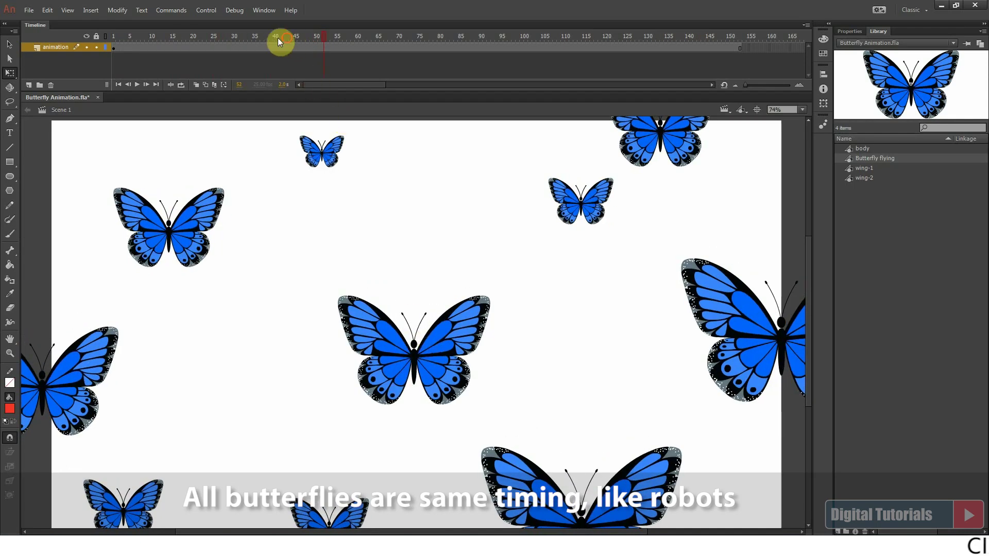
Display the central butterfly's looping options and scrub through its symbol timeline to check how many frames are animated
{"action": "left_click", "coordinate": [454, 381]}
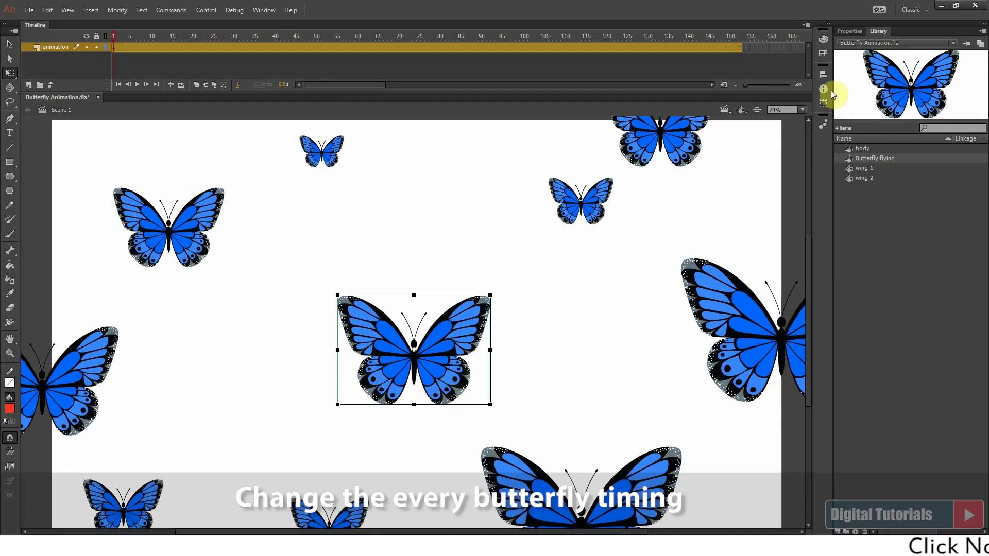
{"action": "left_click", "coordinate": [847, 32]}
{"action": "left_click", "coordinate": [839, 166]}
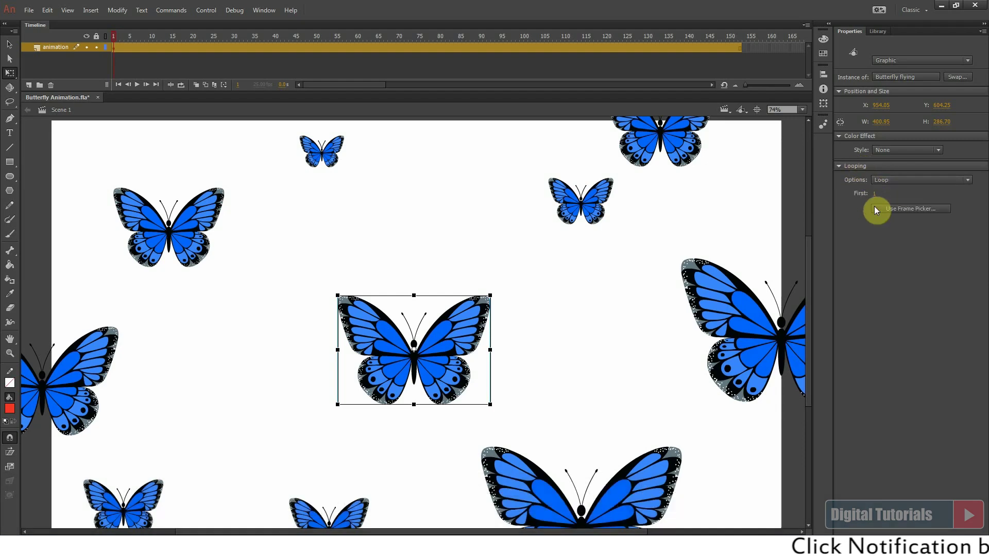
{"action": "double_click", "coordinate": [426, 373]}
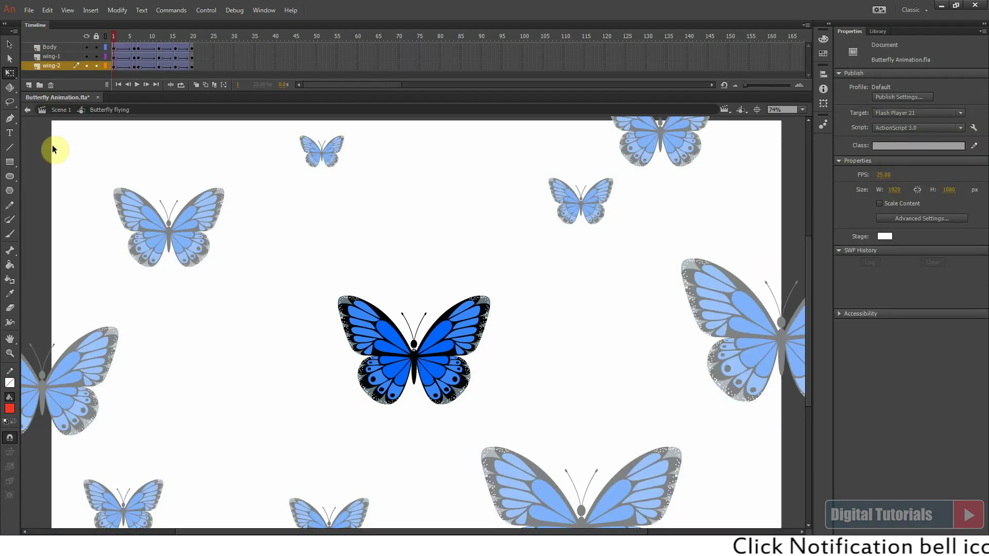
{"action": "left_click_drag", "start_coordinate": [124, 36], "coordinate": [194, 46]}
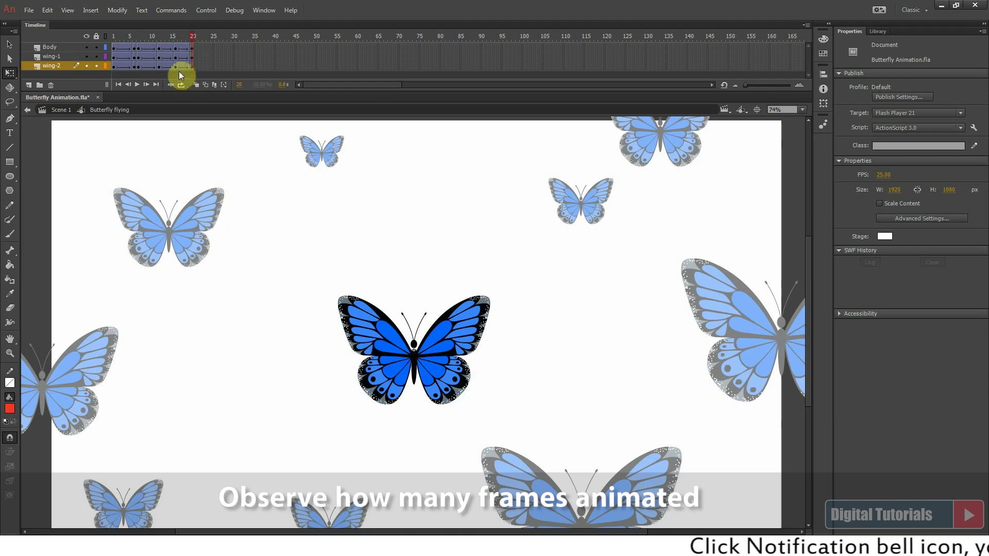
Return to Scene 1, set the central butterfly's first loop frame to 5, and preview its timing
{"action": "double_click", "coordinate": [337, 384]}
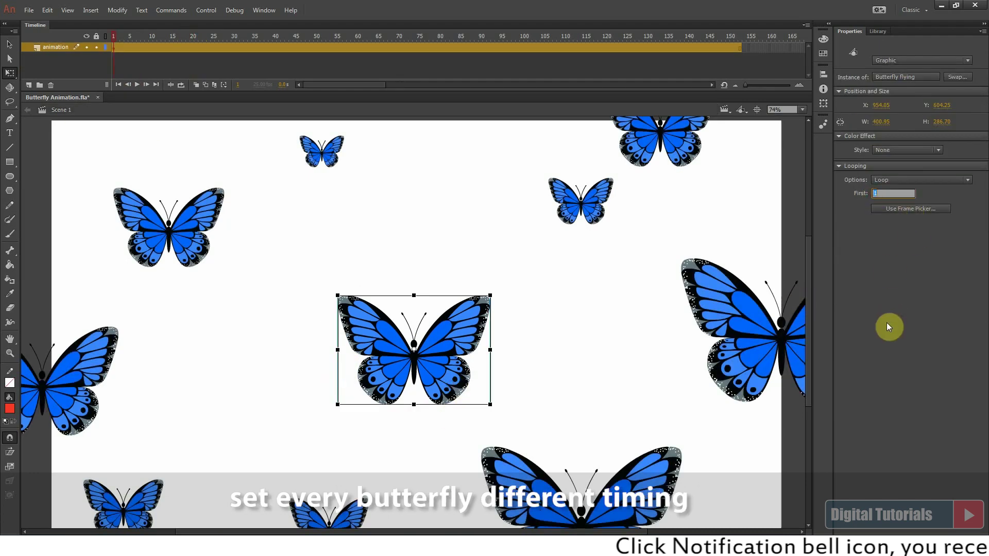
{"action": "type", "text": "5"}
{"action": "key", "text": "Return"}
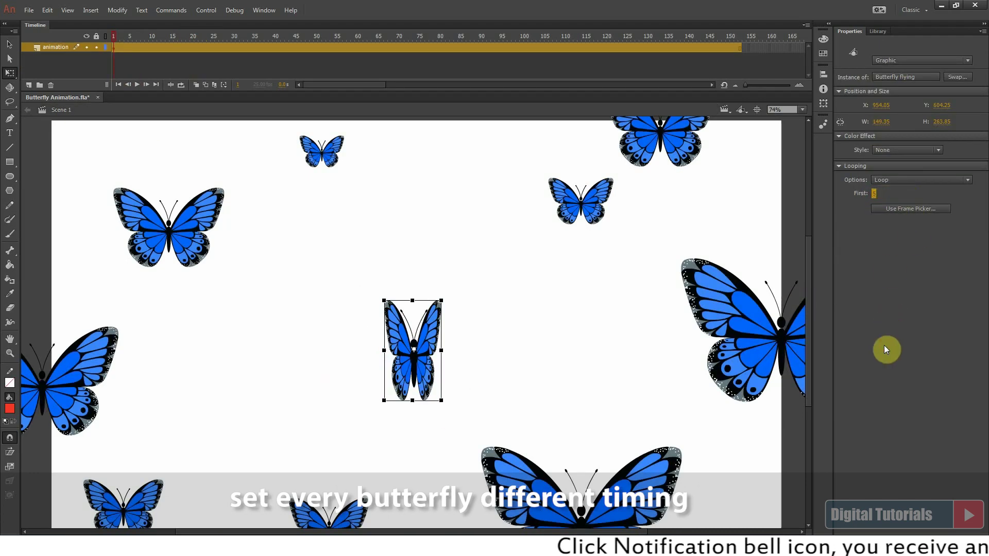
{"action": "left_click", "coordinate": [588, 261]}
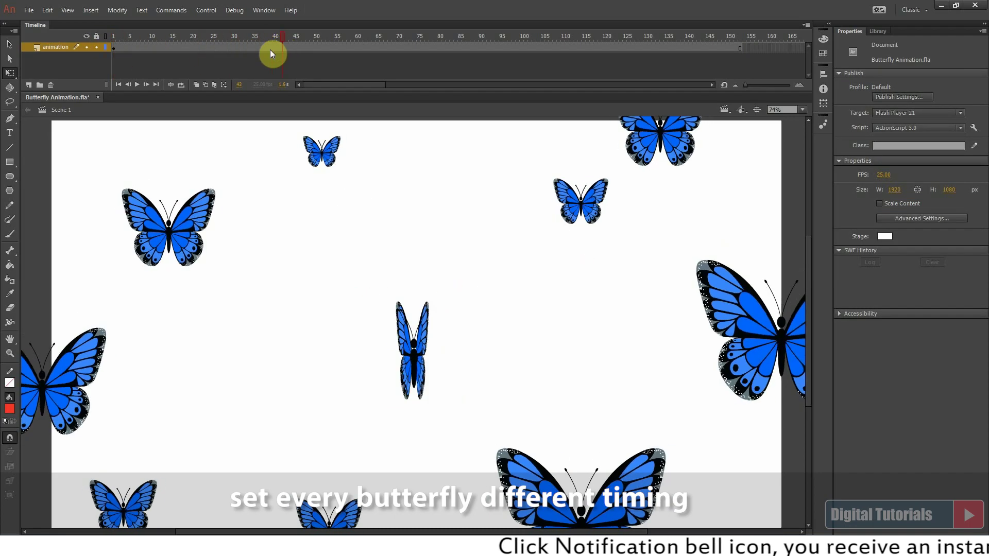
{"action": "left_click", "coordinate": [136, 84]}
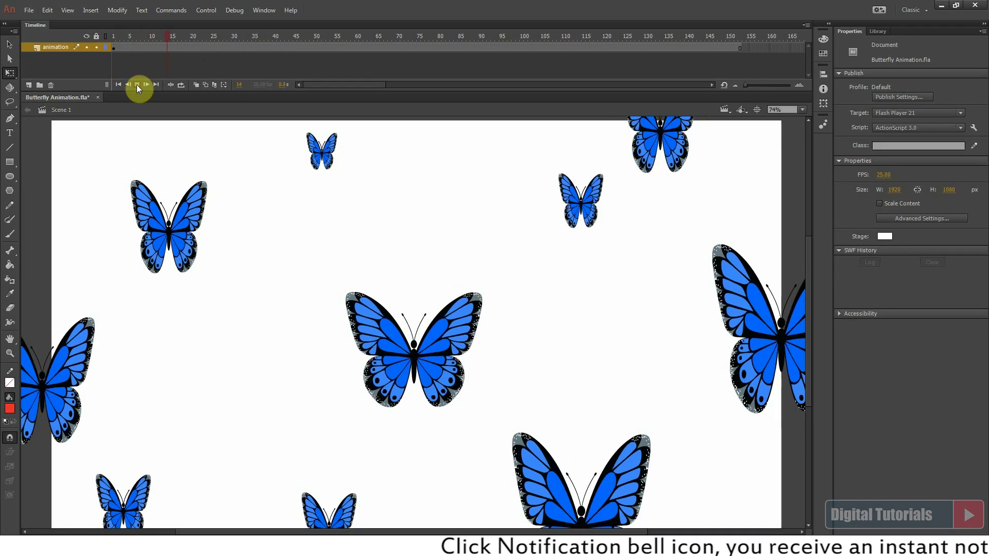
Go back to frame 1 and set the upper-left butterfly's first loop frame to 10
{"action": "left_click", "coordinate": [113, 48]}
{"action": "left_click", "coordinate": [53, 57]}
{"action": "left_click", "coordinate": [174, 267]}
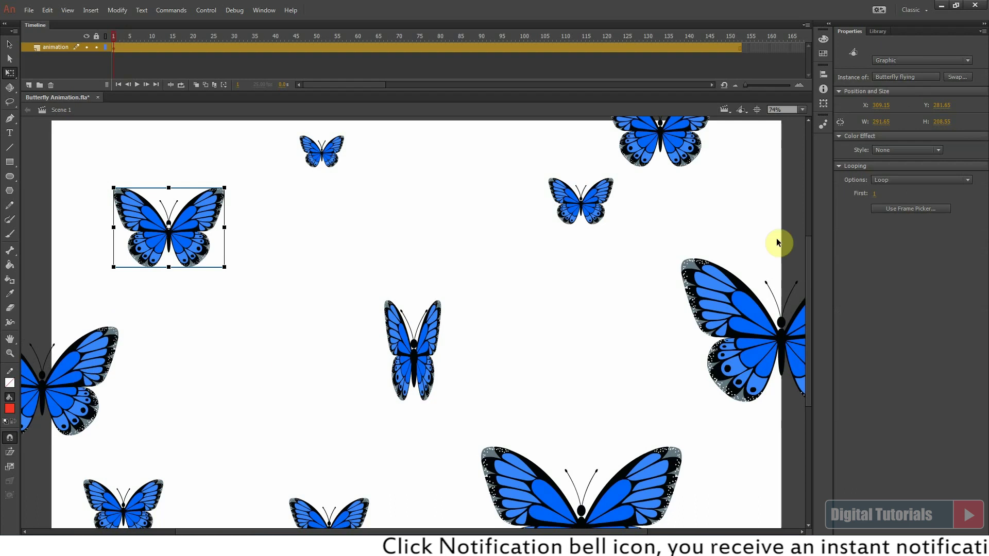
{"action": "left_click", "coordinate": [876, 196]}
{"action": "type", "text": "6"}
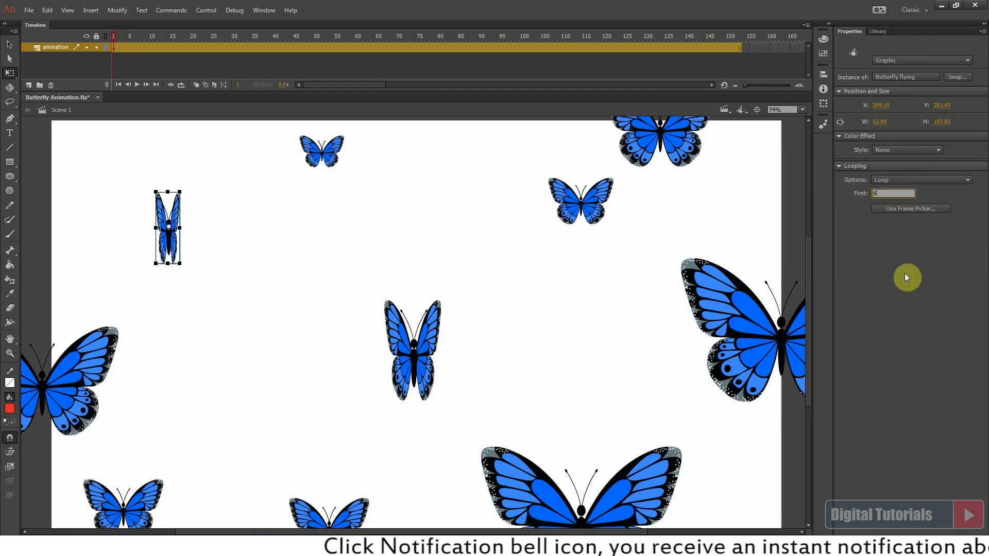
{"action": "key", "text": "BackSpace"}
{"action": "type", "text": "1"}
{"action": "key", "text": "Return"}
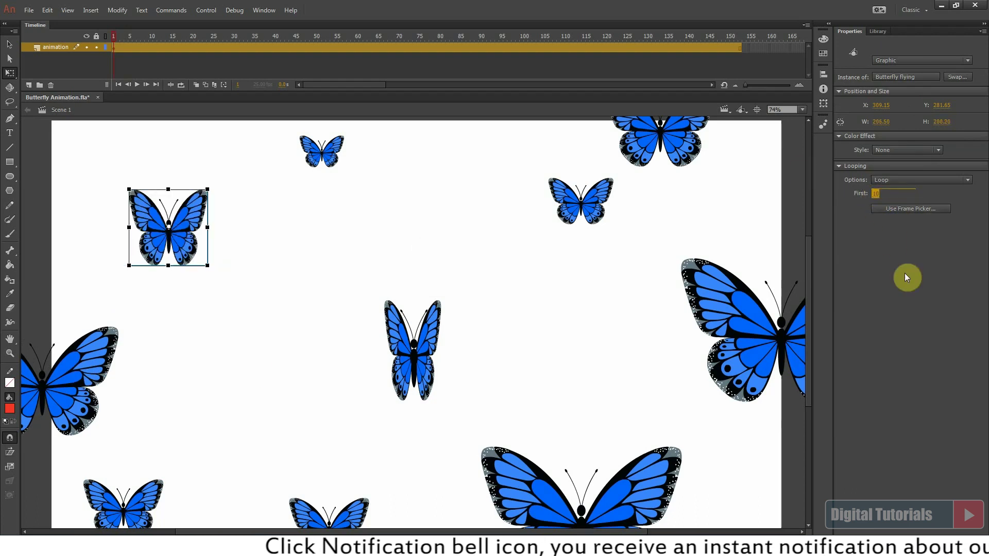
Set the first loop frame of the large butterfly at the stage's lower edge to 15
{"action": "left_click", "coordinate": [659, 486]}
{"action": "left_click", "coordinate": [874, 194]}
{"action": "type", "text": "15"}
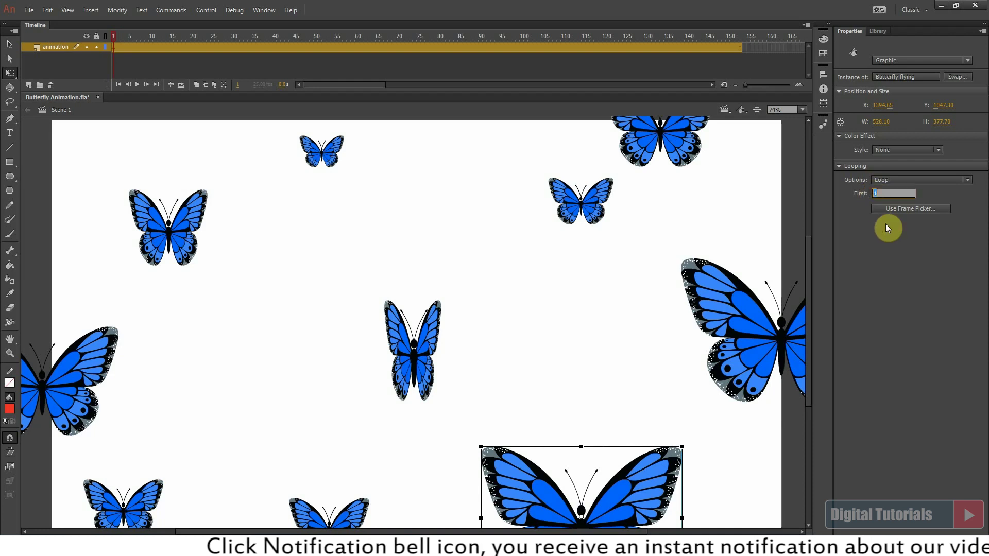
{"action": "key", "text": "Return"}
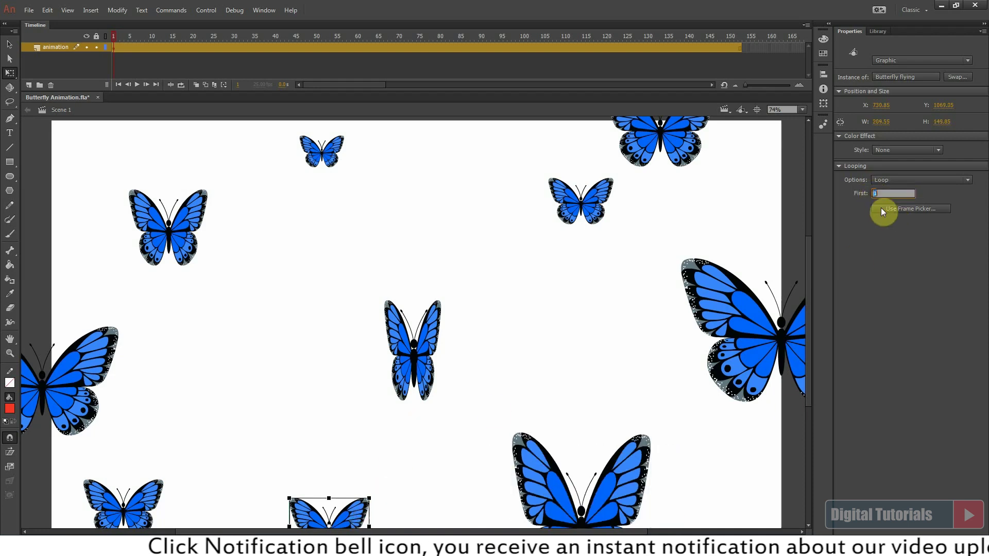
Set the first loop frame of the upper-right butterfly to 12 and of the small butterfly near the stage's top edge to 18
{"action": "left_click", "coordinate": [672, 147]}
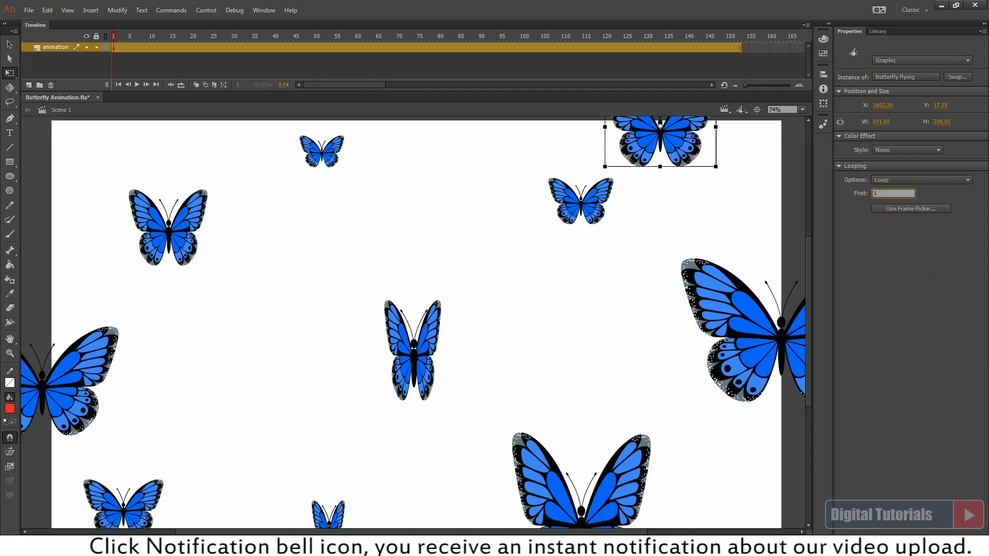
{"action": "type", "text": "12"}
{"action": "key", "text": "Return"}
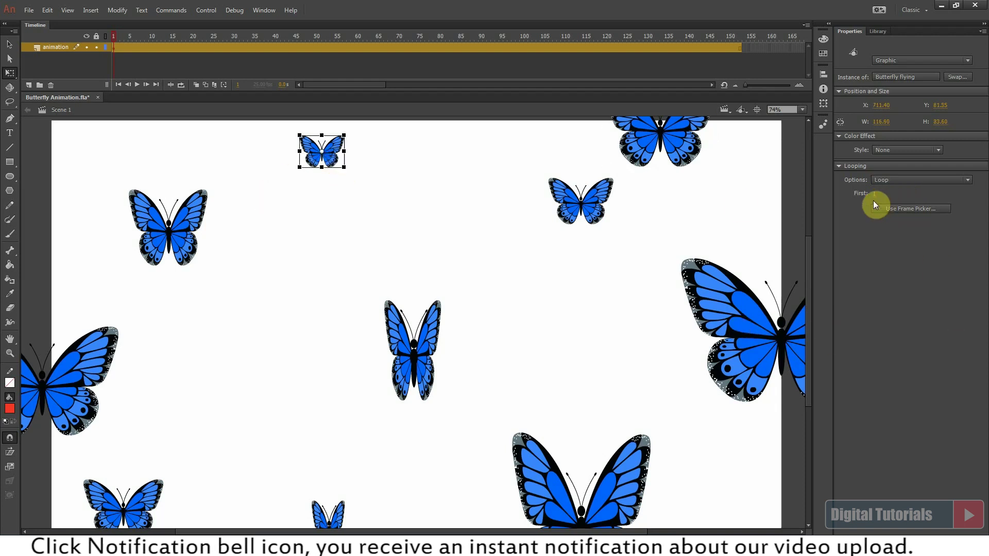
{"action": "key", "text": "Return"}
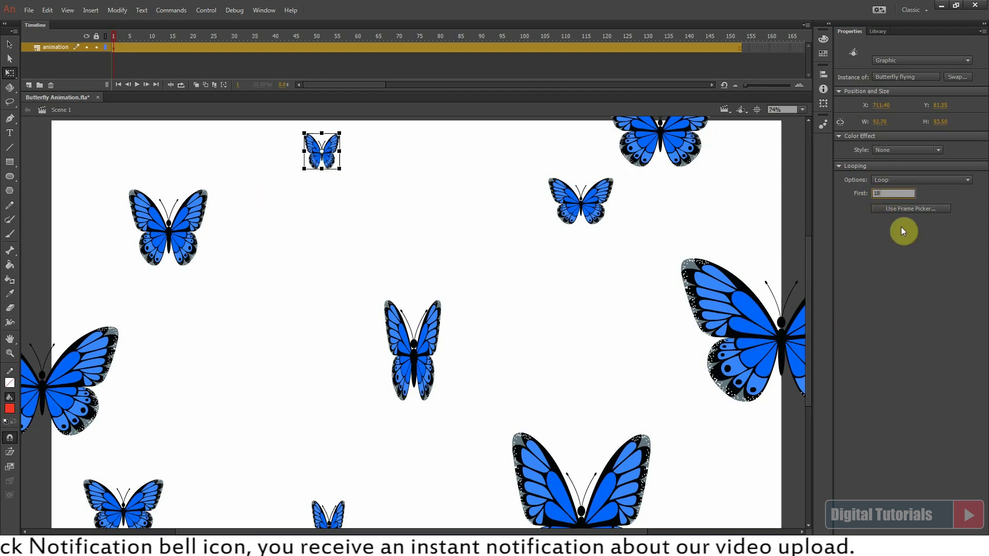
Offset the small lower-left butterfly's first loop frame, preview the flapping of all butterflies, and return to frame 1
{"action": "left_click", "coordinate": [88, 369]}
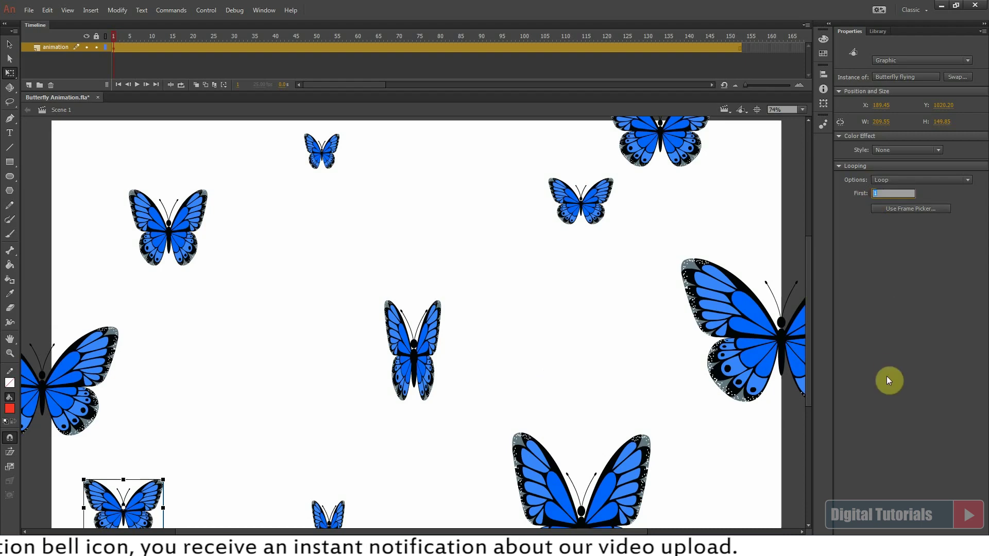
{"action": "left_click", "coordinate": [330, 440]}
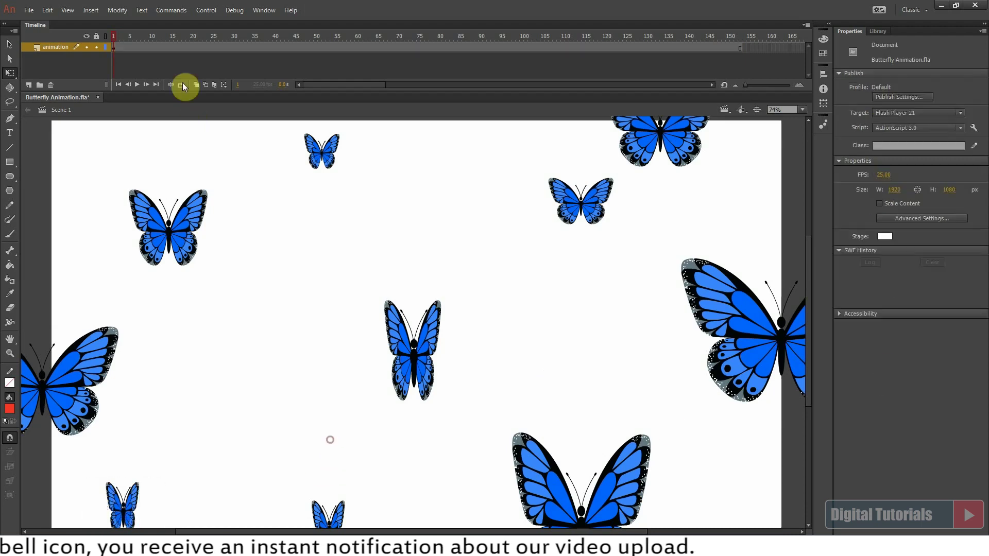
{"action": "left_click", "coordinate": [137, 84]}
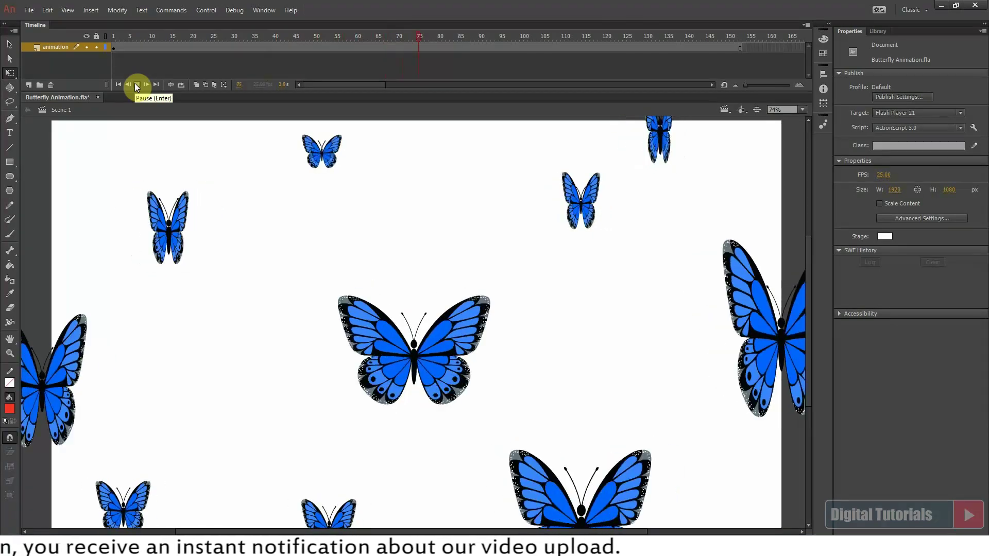
{"action": "left_click", "coordinate": [113, 37]}
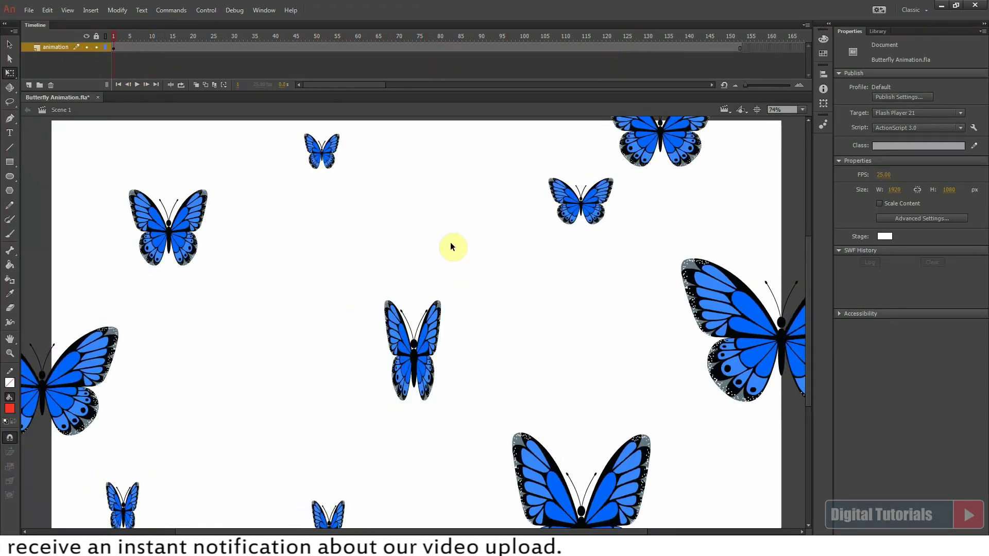
Select all the butterflies and convert them to a graphic symbol named "group butterflys"
{"action": "key", "text": "ctrl+minus"}
{"action": "left_click_drag", "start_coordinate": [122, 199], "coordinate": [669, 460]}
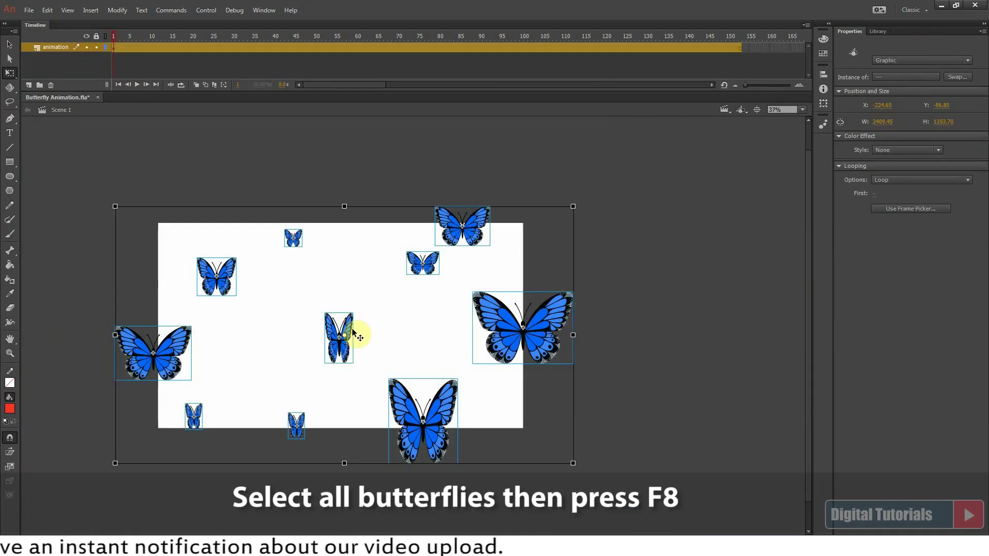
{"action": "key", "text": "F8"}
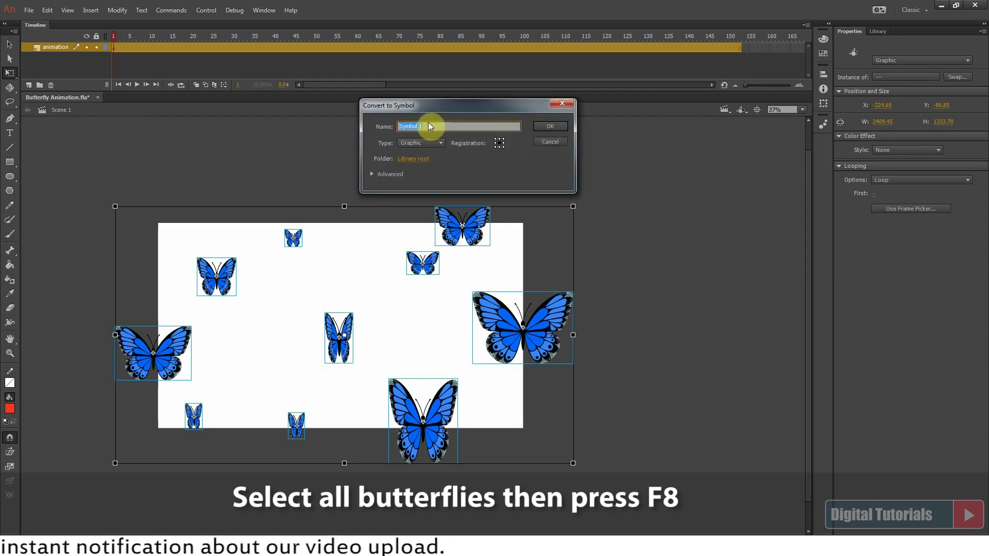
{"action": "type", "text": "group butterflys"}
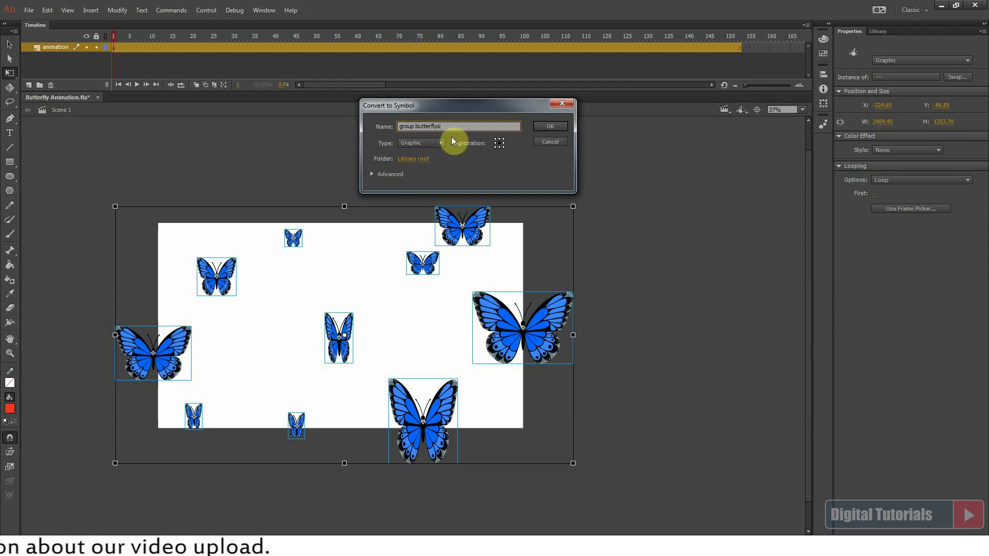
{"action": "key", "text": "Return"}
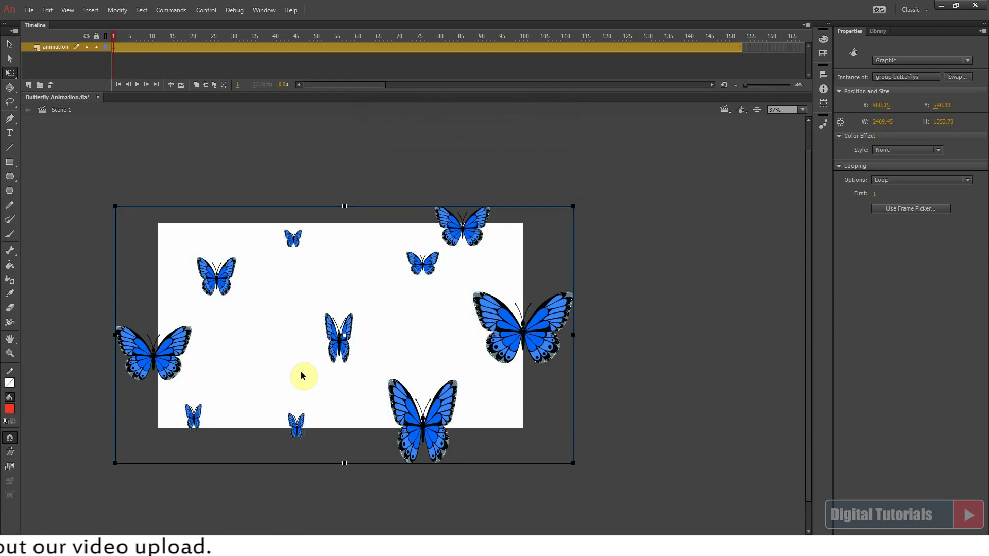
Open the upper-left butterfly nested in the group, check its flapping frames, and go back to the group butterflys symbol
{"action": "double_click", "coordinate": [224, 289]}
{"action": "double_click", "coordinate": [224, 289]}
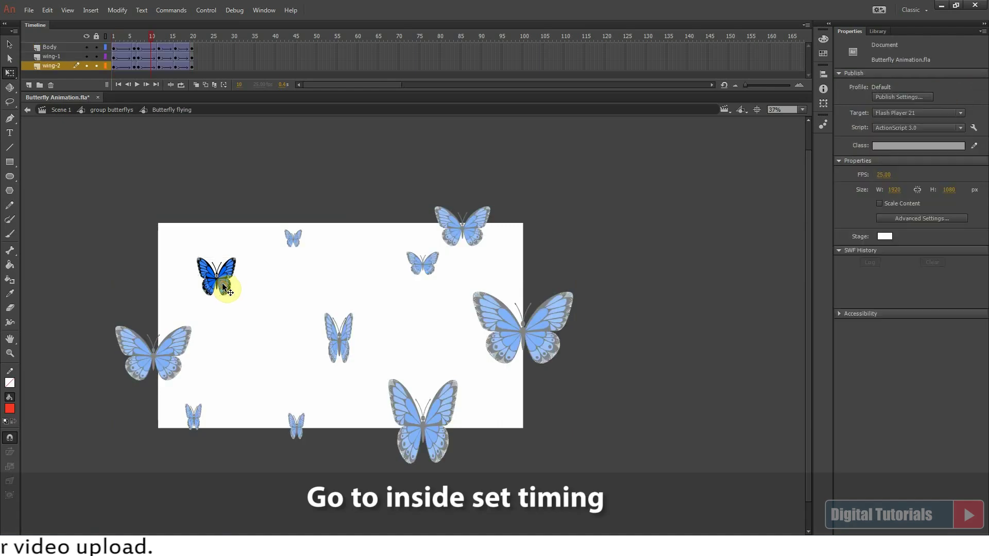
{"action": "left_click_drag", "start_coordinate": [153, 40], "coordinate": [35, 115]}
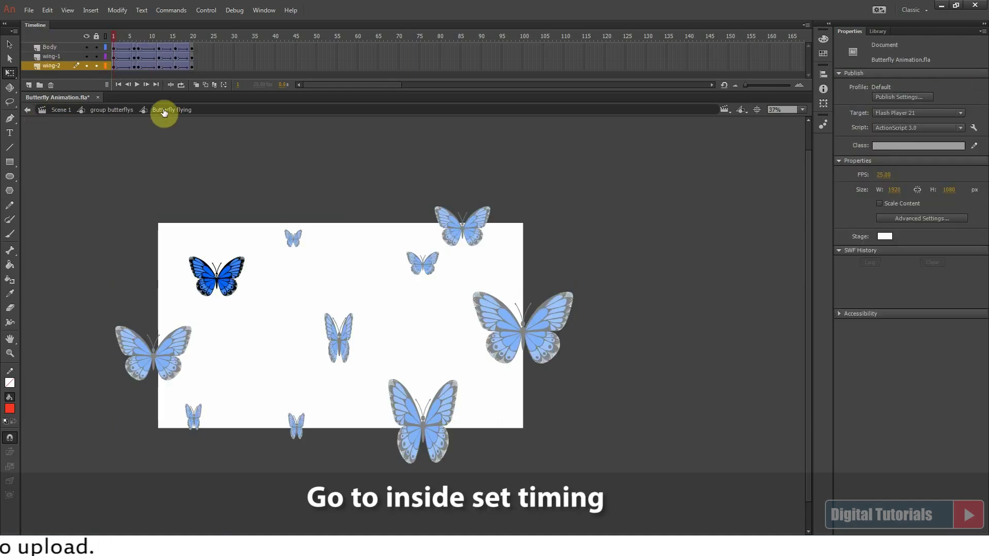
{"action": "left_click", "coordinate": [103, 110]}
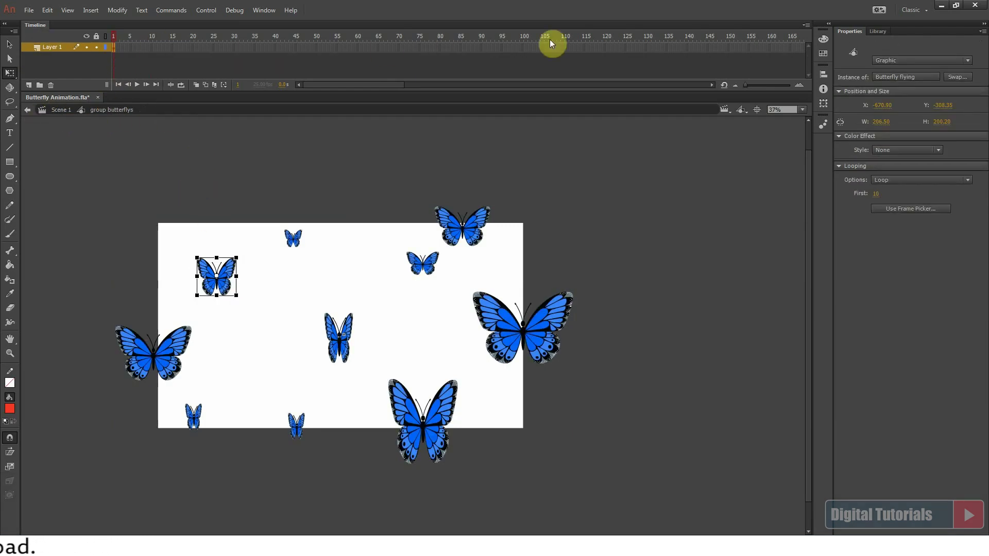
Extend Layer 1 of the group butterflys symbol to frame 150 and play it from the start
{"action": "left_click", "coordinate": [731, 50]}
{"action": "key", "text": "F5"}
{"action": "left_click_drag", "start_coordinate": [672, 36], "coordinate": [113, 67]}
{"action": "key", "text": "Return"}
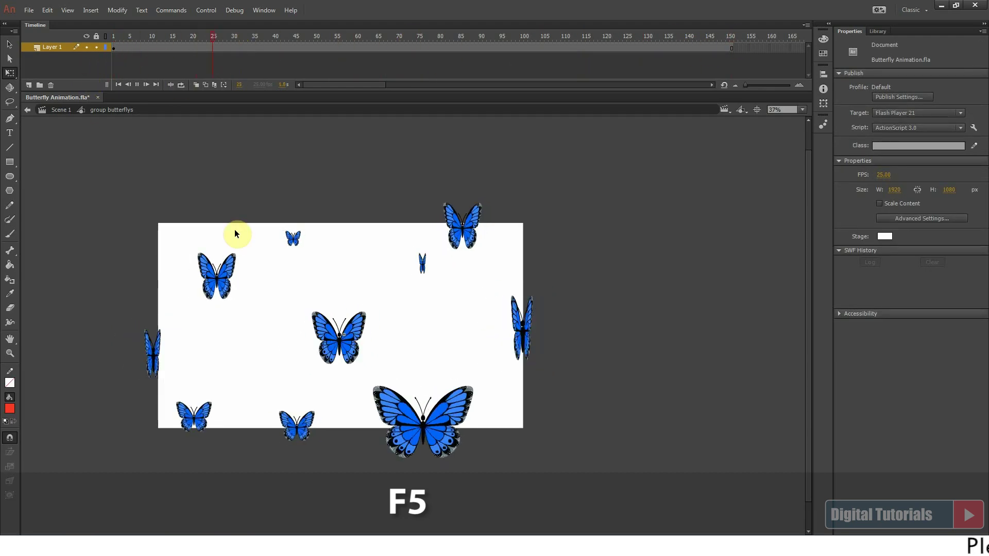
Check the group's motion in Scene 1, and reopen the group to extend its Layer 1 to frame 200
{"action": "left_click", "coordinate": [59, 112]}
{"action": "left_click_drag", "start_coordinate": [118, 32], "coordinate": [738, 47]}
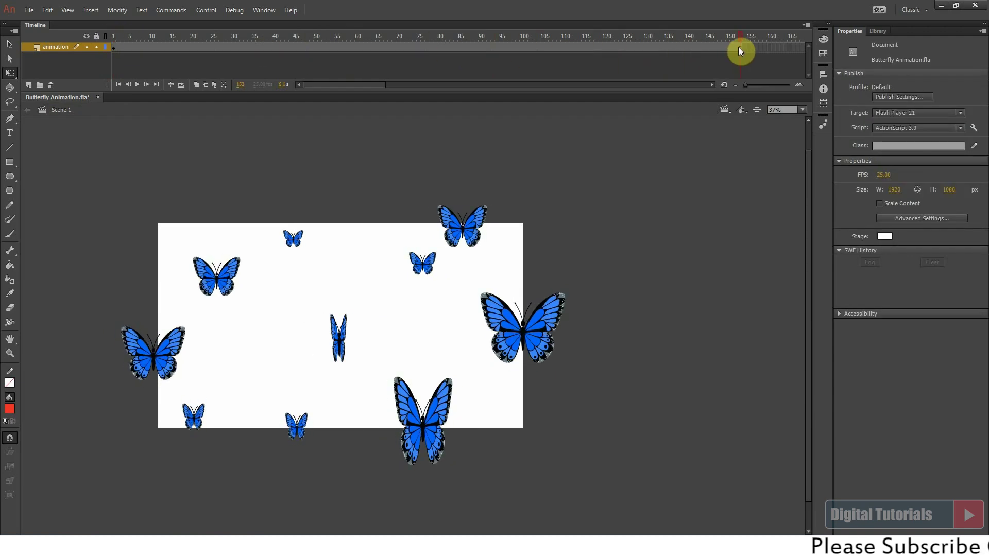
{"action": "double_click", "coordinate": [227, 285]}
{"action": "left_click_drag", "start_coordinate": [338, 85], "coordinate": [383, 84]}
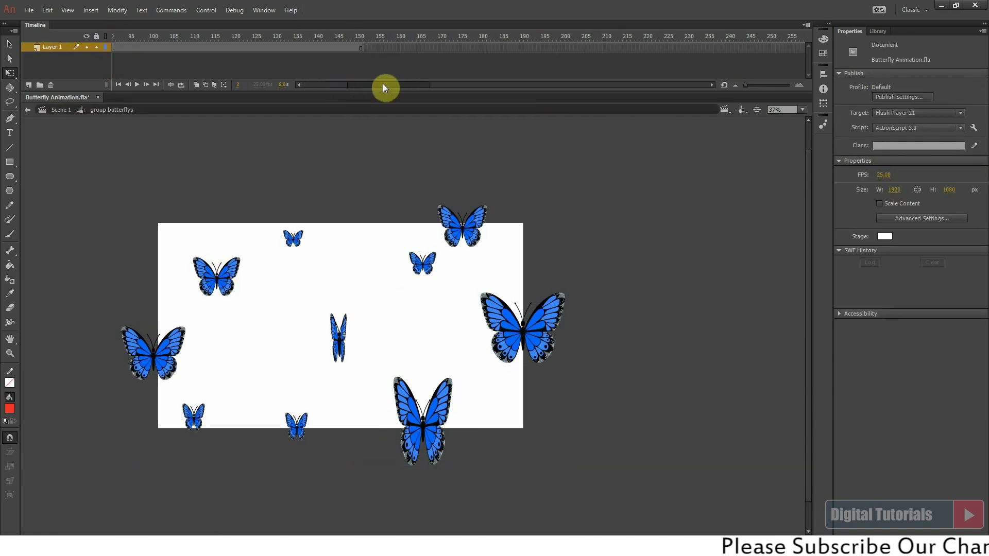
{"action": "left_click", "coordinate": [567, 46]}
{"action": "key", "text": "F5"}
{"action": "double_click", "coordinate": [362, 169]}
Extend the animation layer in Scene 1 to frame 200 and insert a keyframe there
{"action": "left_click_drag", "start_coordinate": [355, 84], "coordinate": [396, 85]}
{"action": "left_click", "coordinate": [588, 50]}
{"action": "key", "text": "F5"}
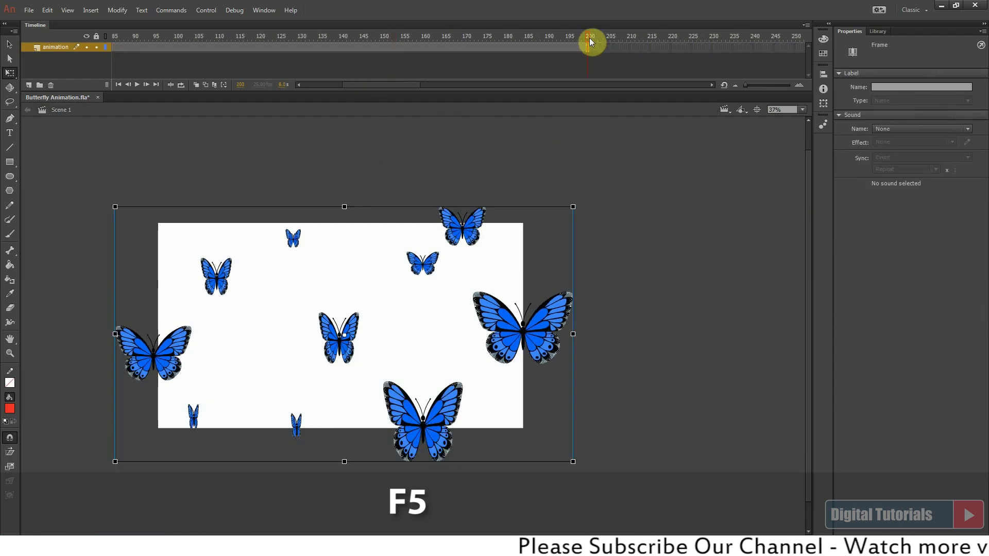
{"action": "key", "text": "F6"}
Go back to frame 1 and move the butterfly group straight down until it lies entirely below the stage
{"action": "left_click_drag", "start_coordinate": [396, 84], "coordinate": [216, 124]}
{"action": "left_click", "coordinate": [114, 36]}
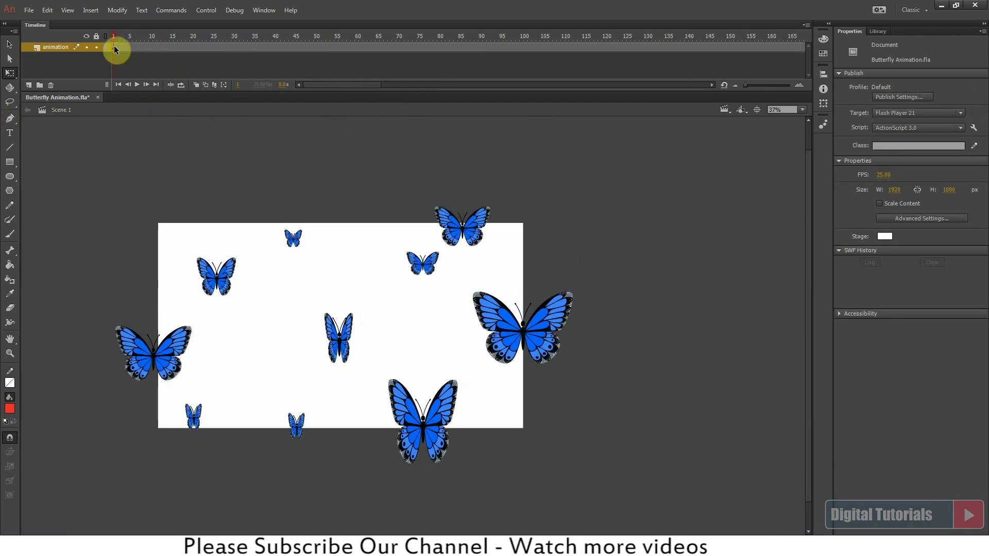
{"action": "left_click", "coordinate": [115, 49]}
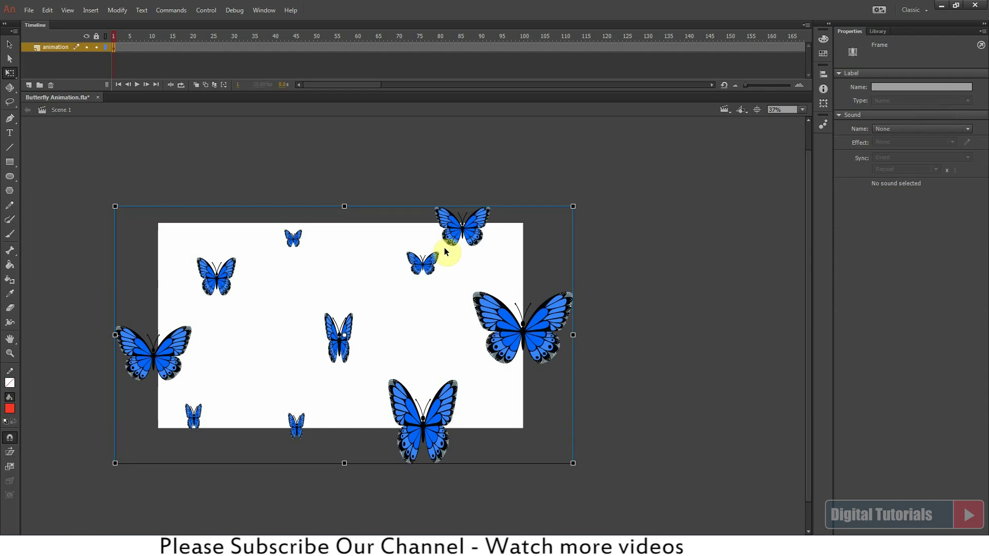
{"action": "left_click_drag", "start_coordinate": [459, 225], "coordinate": [459, 451]}
{"action": "left_click", "coordinate": [282, 72]}
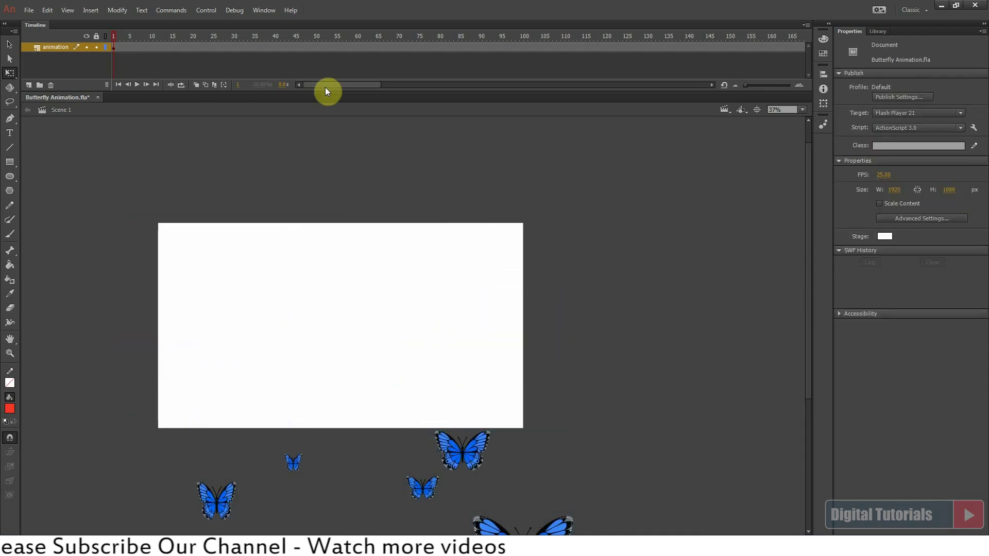
At the frame 200 keyframe, move the butterfly group up until it lies entirely above the stage
{"action": "left_click_drag", "start_coordinate": [333, 84], "coordinate": [384, 83]}
{"action": "left_click_drag", "start_coordinate": [466, 38], "coordinate": [491, 38]}
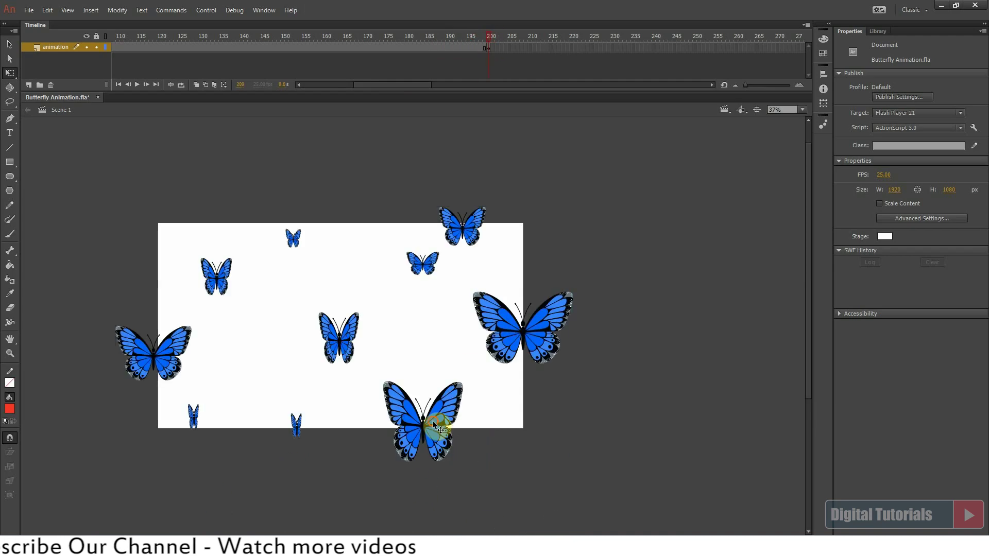
{"action": "left_click", "coordinate": [438, 433]}
{"action": "left_click", "coordinate": [480, 39]}
{"action": "left_click", "coordinate": [488, 47]}
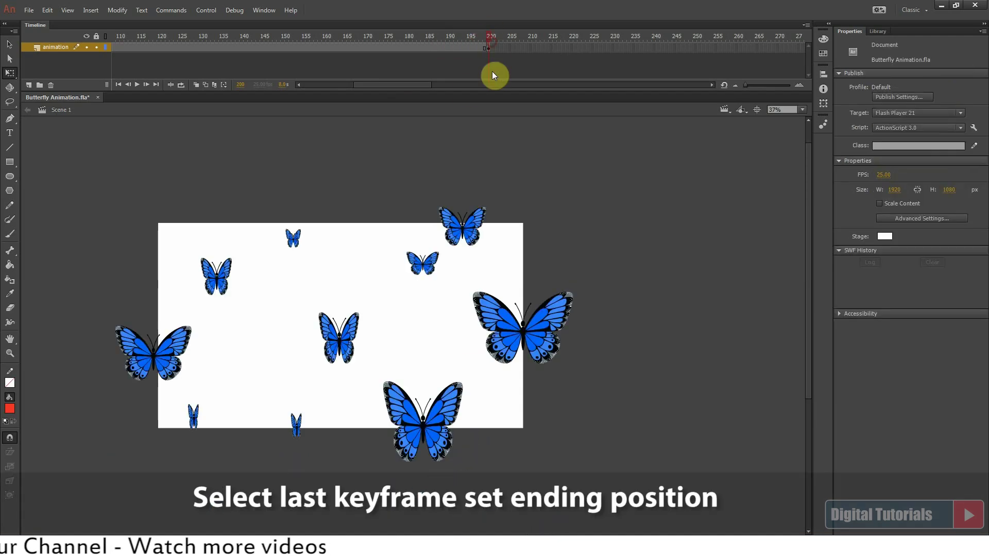
{"action": "left_click", "coordinate": [489, 202]}
{"action": "left_click_drag", "start_coordinate": [417, 381], "coordinate": [410, 197]}
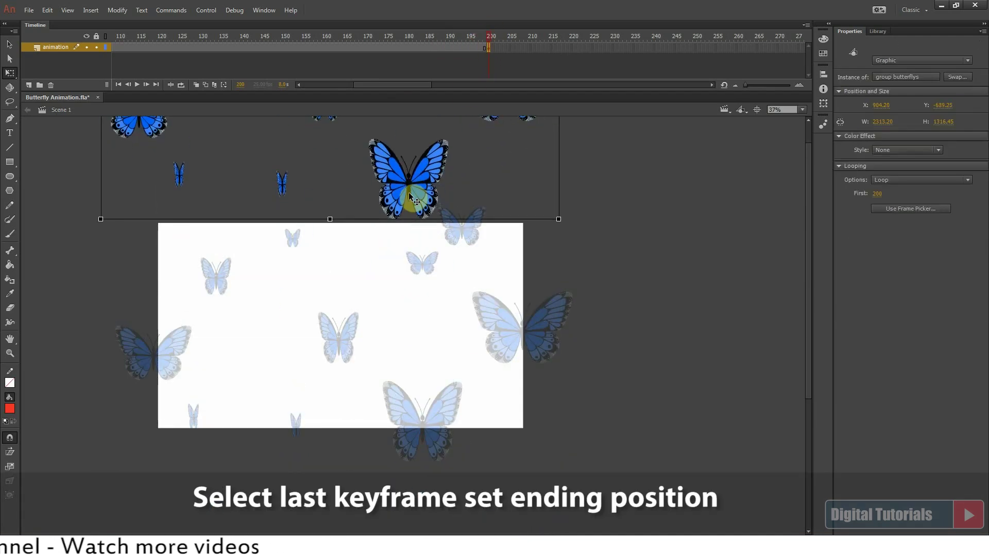
{"action": "left_click", "coordinate": [419, 328]}
Create a classic tween between the frame 1 and frame 200 keyframes and scrub through it to the end
{"action": "right_click", "coordinate": [325, 47]}
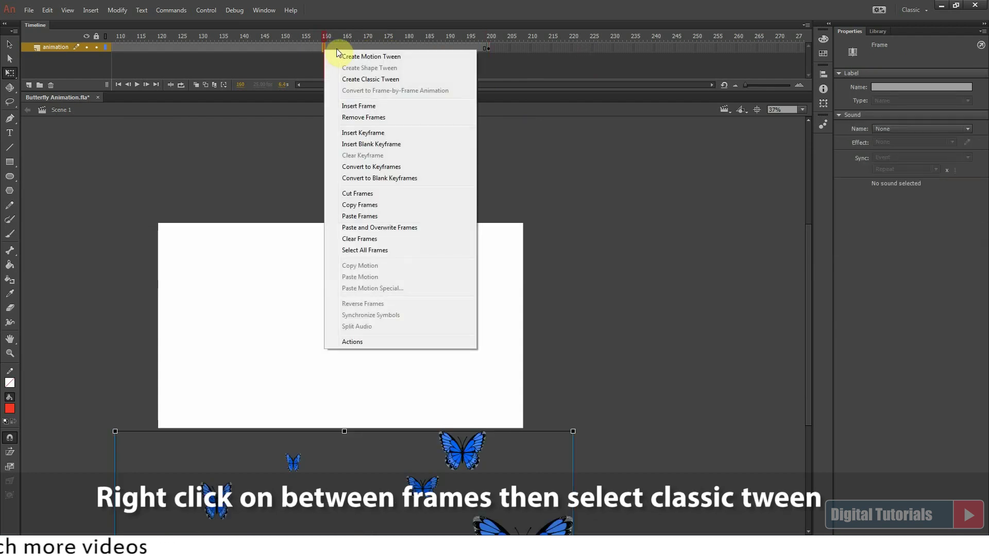
{"action": "left_click", "coordinate": [354, 83]}
{"action": "left_click_drag", "start_coordinate": [323, 39], "coordinate": [488, 45]}
Fit the stage in the window and play the butterflies' upward flight
{"action": "left_click", "coordinate": [802, 109]}
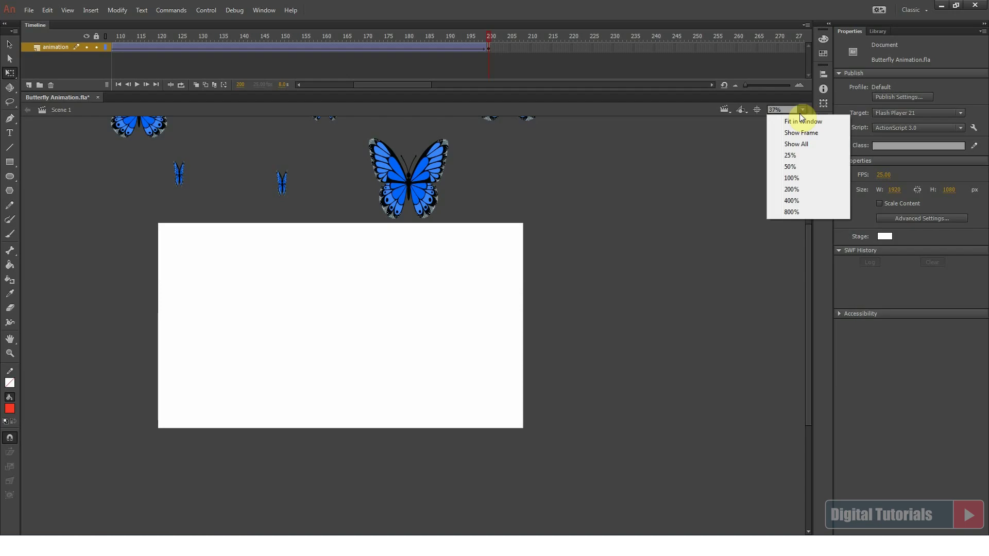
{"action": "left_click", "coordinate": [797, 122]}
{"action": "left_click", "coordinate": [137, 85]}
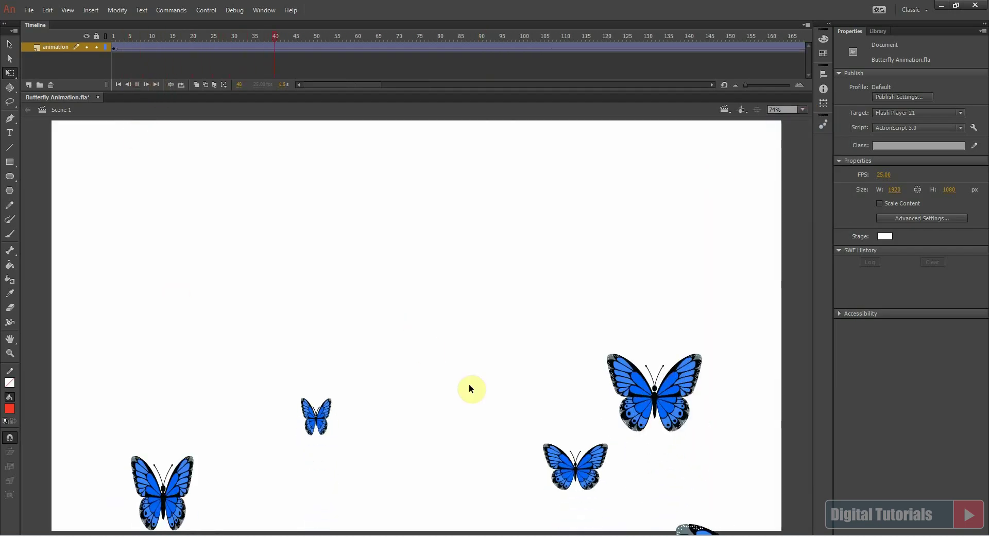